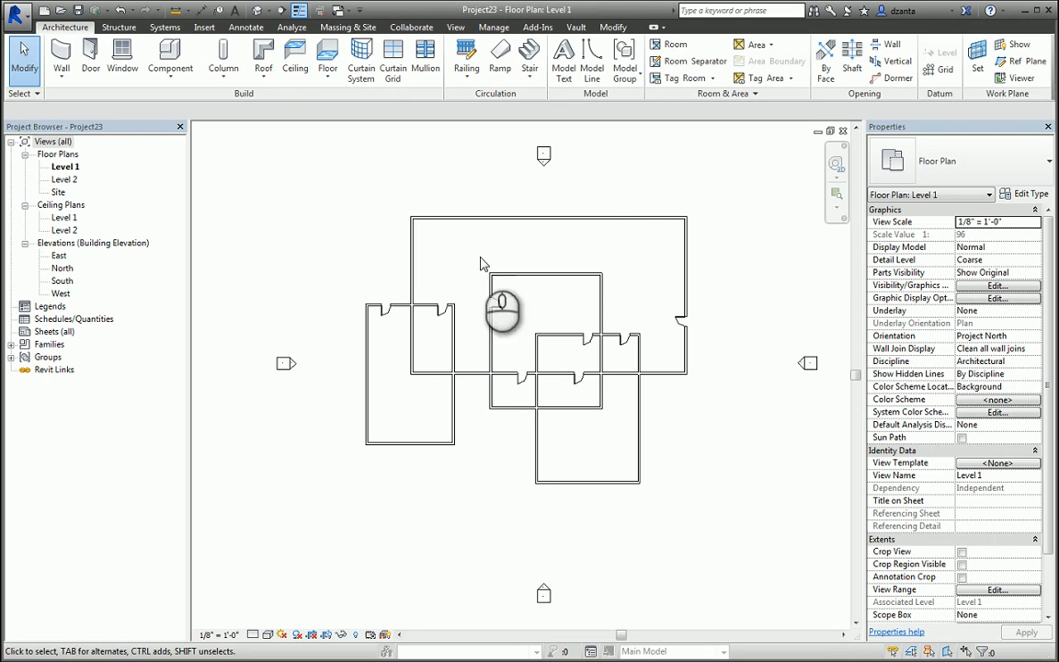
- Place a tagged room in each of the nine enclosed areas of the Level 1 floor plan
{"action": "left_click", "coordinate": [675, 46]}
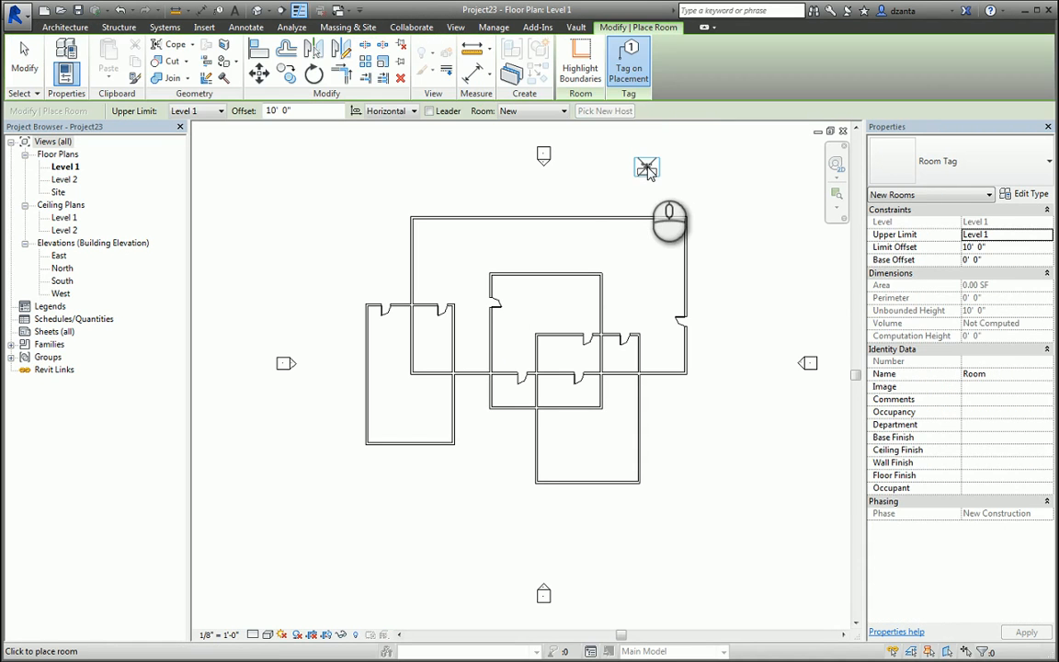
{"action": "scroll", "coordinate": [537, 181], "scroll_direction": "up", "scroll_amount": 2}
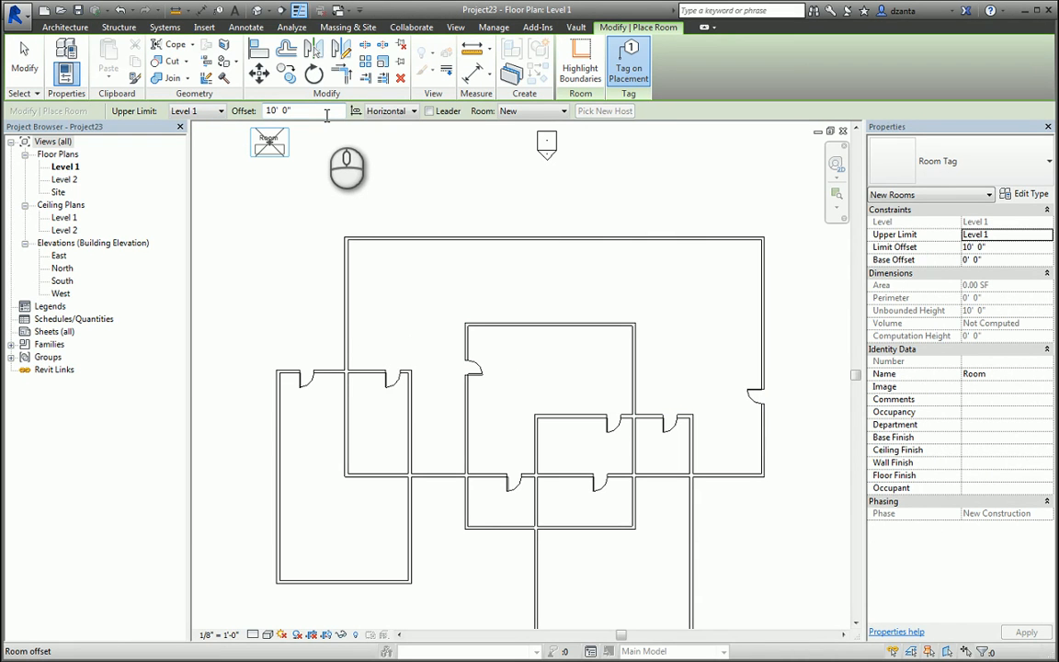
{"action": "left_click", "coordinate": [396, 297]}
{"action": "left_click", "coordinate": [377, 435]}
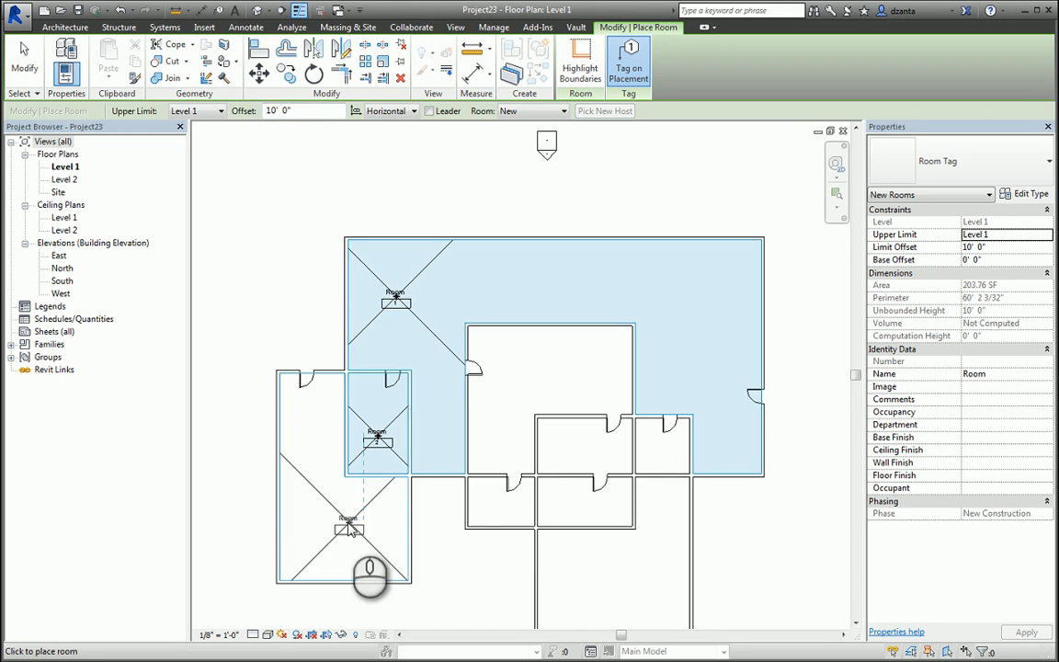
{"action": "left_click", "coordinate": [347, 524]}
{"action": "left_click", "coordinate": [496, 421]}
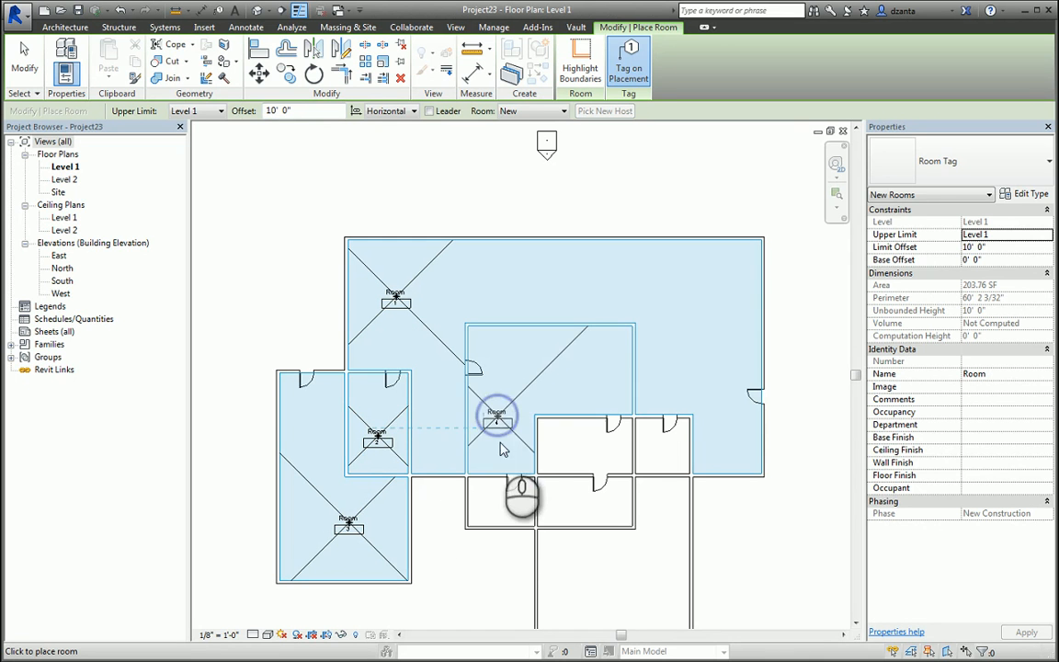
{"action": "left_click", "coordinate": [496, 504]}
{"action": "left_click", "coordinate": [566, 445]}
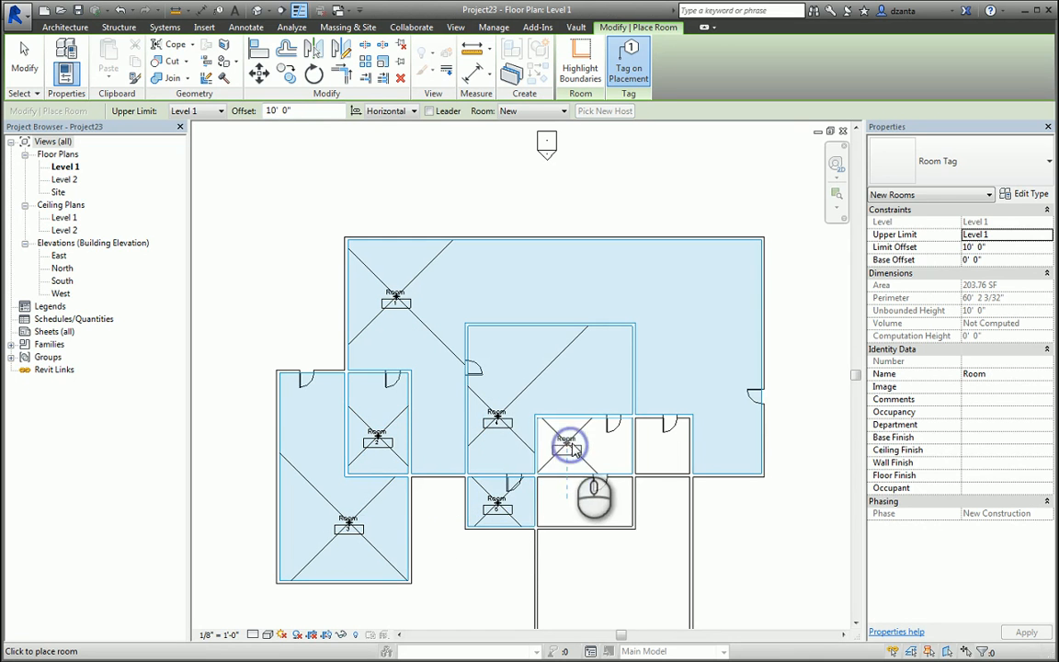
{"action": "left_click", "coordinate": [565, 506]}
{"action": "left_click", "coordinate": [609, 568]}
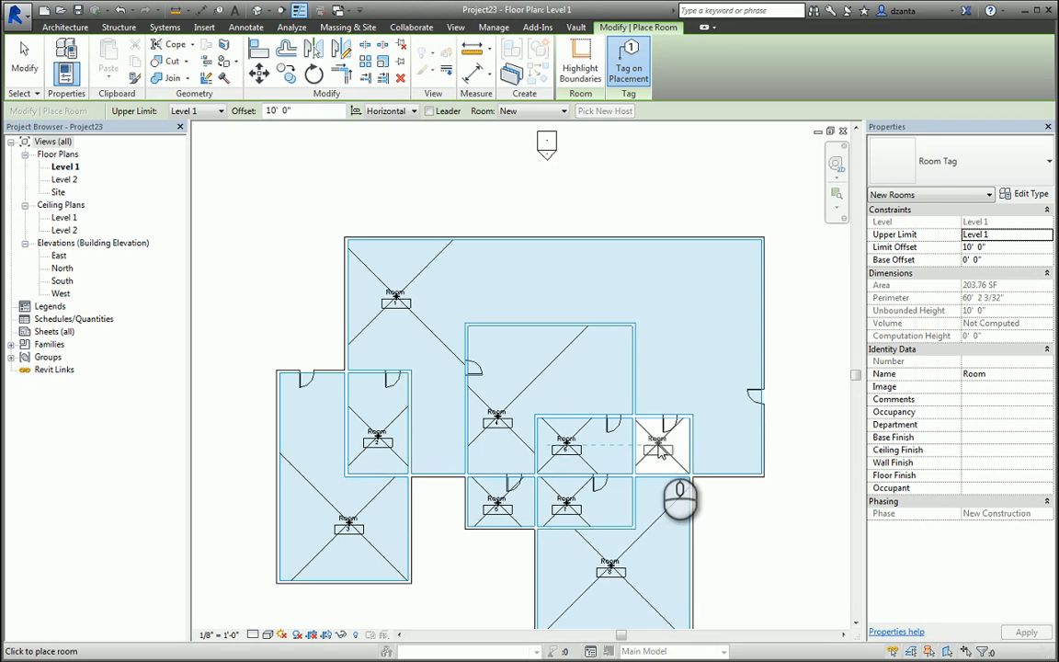
{"action": "left_click", "coordinate": [658, 445]}
{"action": "left_click", "coordinate": [23, 57]}
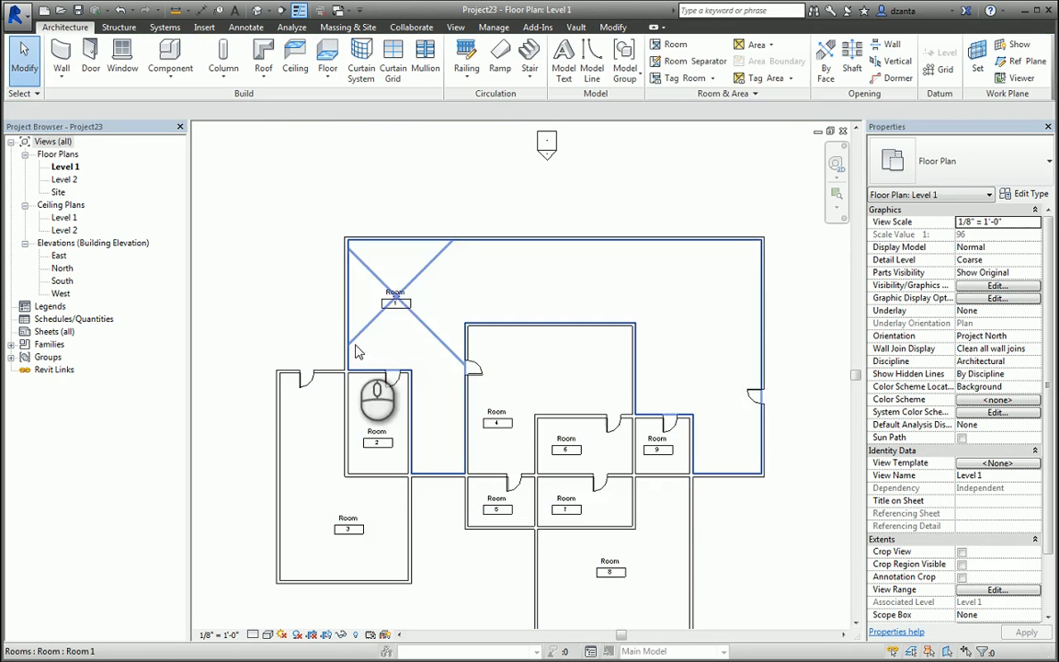
- Turn on the Interior Fill and Reference subcategories of Rooms in the floor plan's visibility/graphic overrides
{"action": "middle_click_drag", "start_coordinate": [617, 501], "coordinate": [609, 465]}
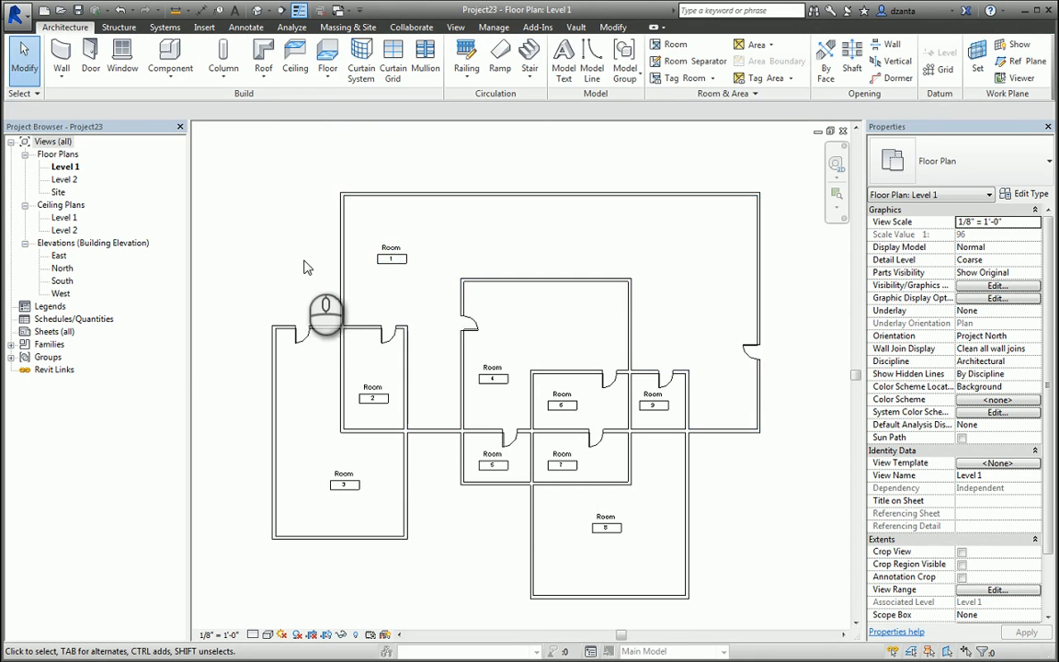
{"action": "key", "text": "v"}
{"action": "key", "text": "g"}
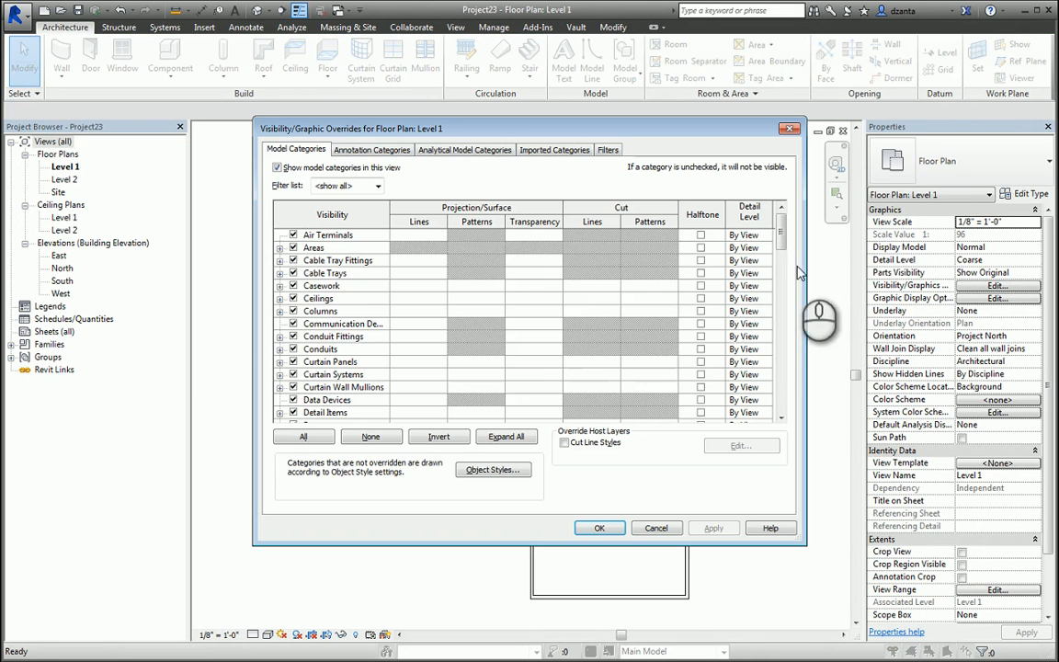
{"action": "left_click_drag", "start_coordinate": [786, 250], "coordinate": [772, 365]}
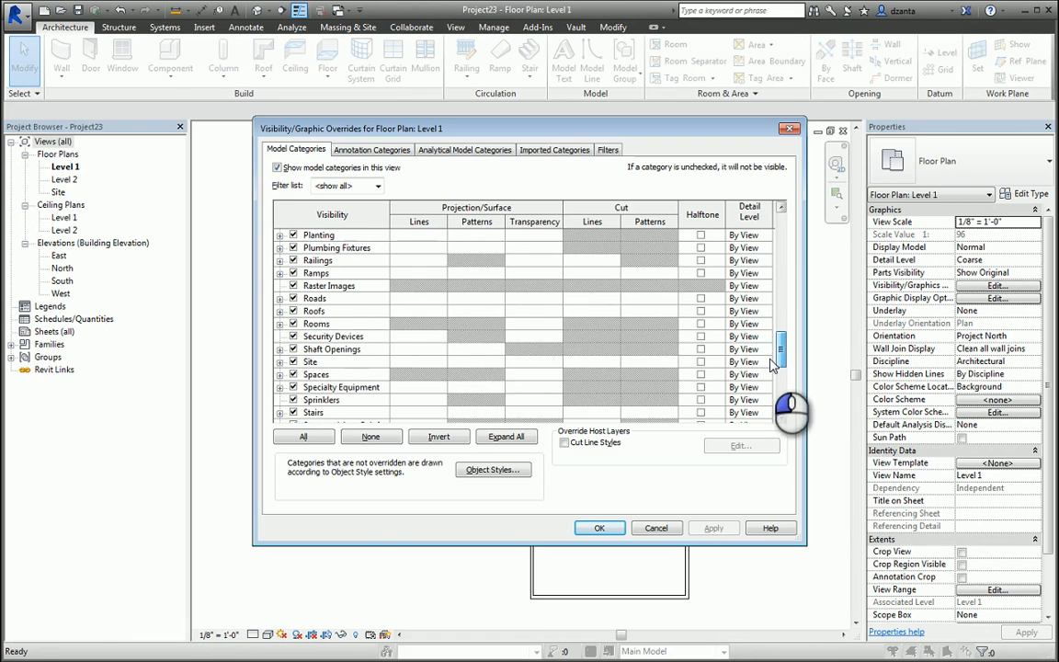
{"action": "left_click", "coordinate": [279, 323]}
{"action": "left_click", "coordinate": [307, 349]}
{"action": "left_click", "coordinate": [307, 361]}
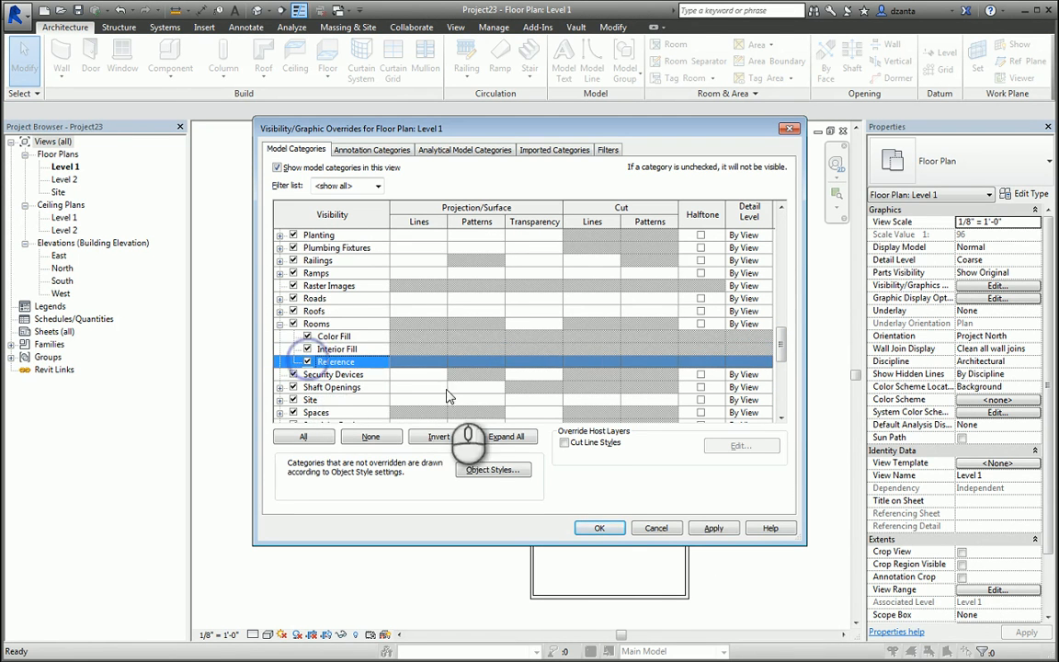
{"action": "left_click", "coordinate": [600, 526]}
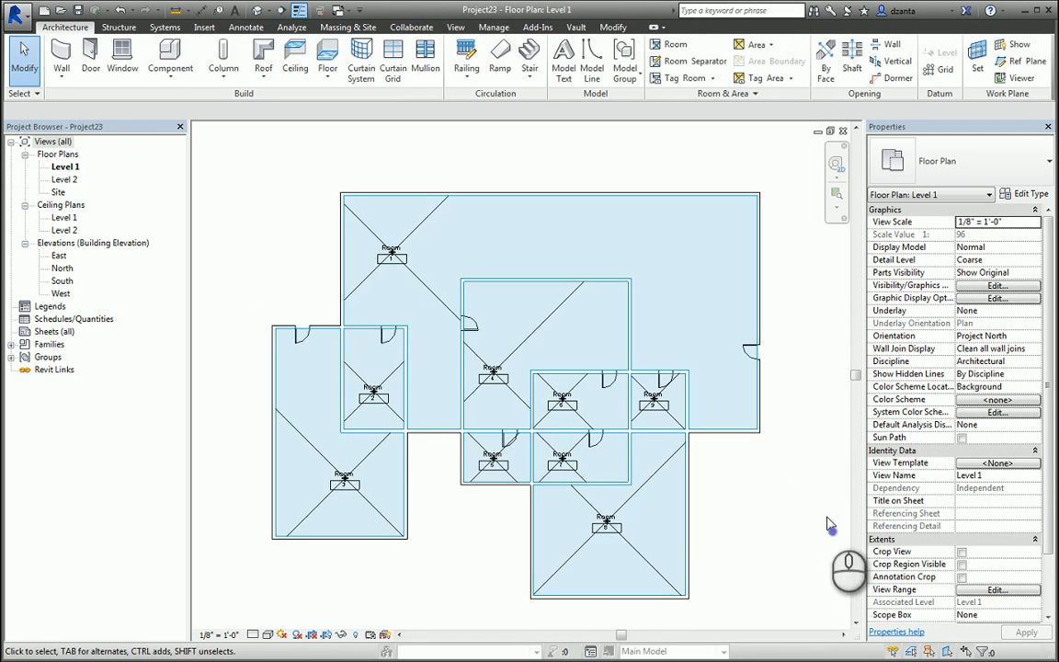
- Set the project's volume computations to Areas and Volumes and check the volume property of room 1
{"action": "left_click", "coordinate": [420, 287]}
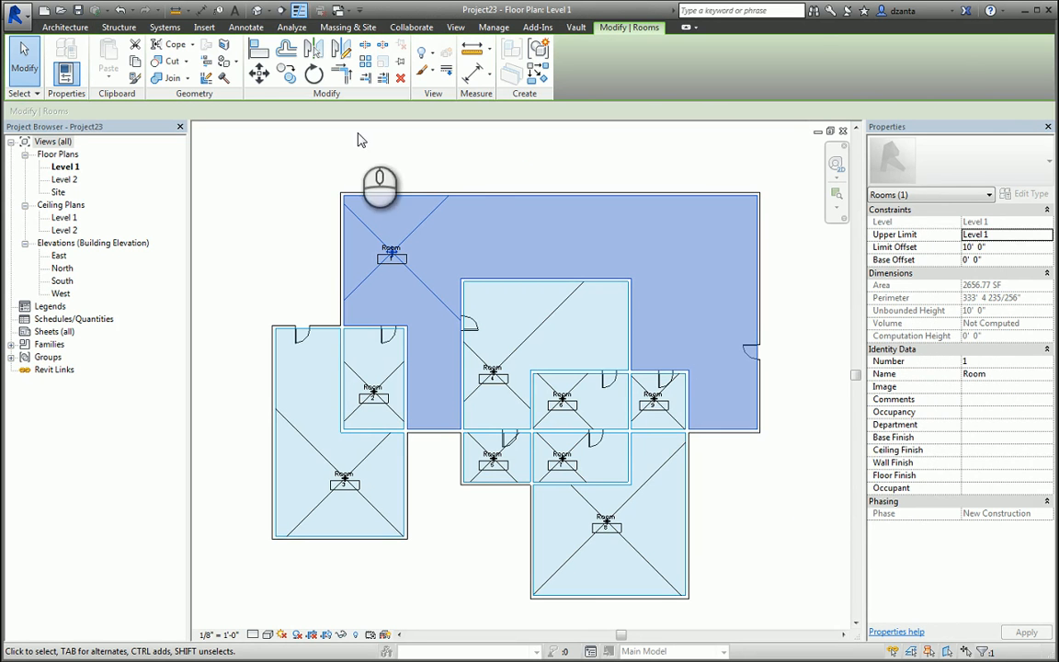
{"action": "left_click", "coordinate": [353, 156]}
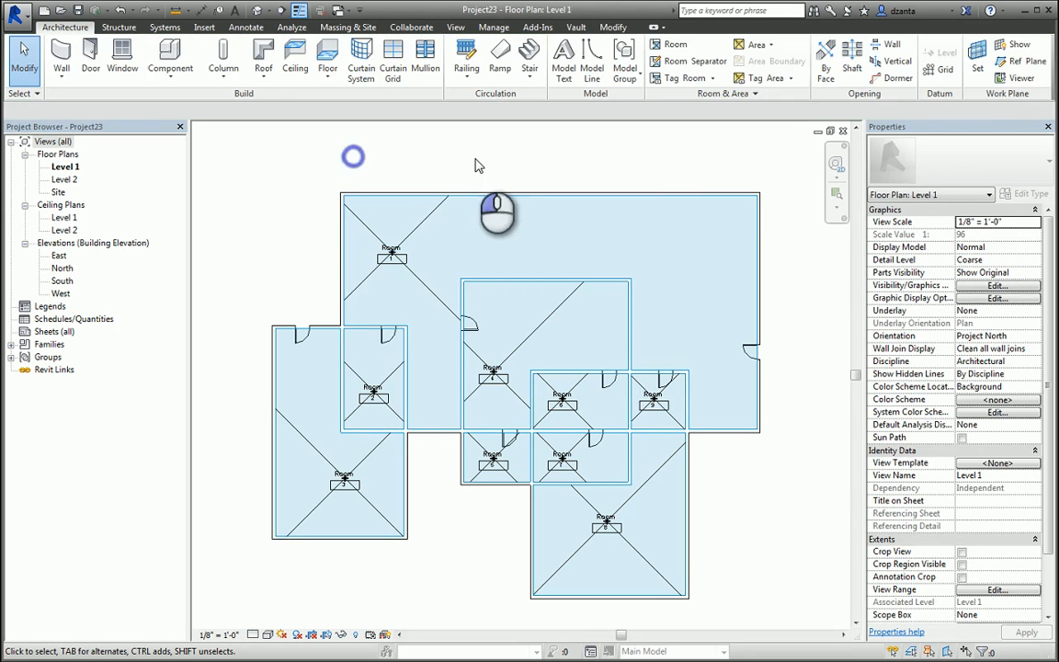
{"action": "left_click", "coordinate": [755, 93]}
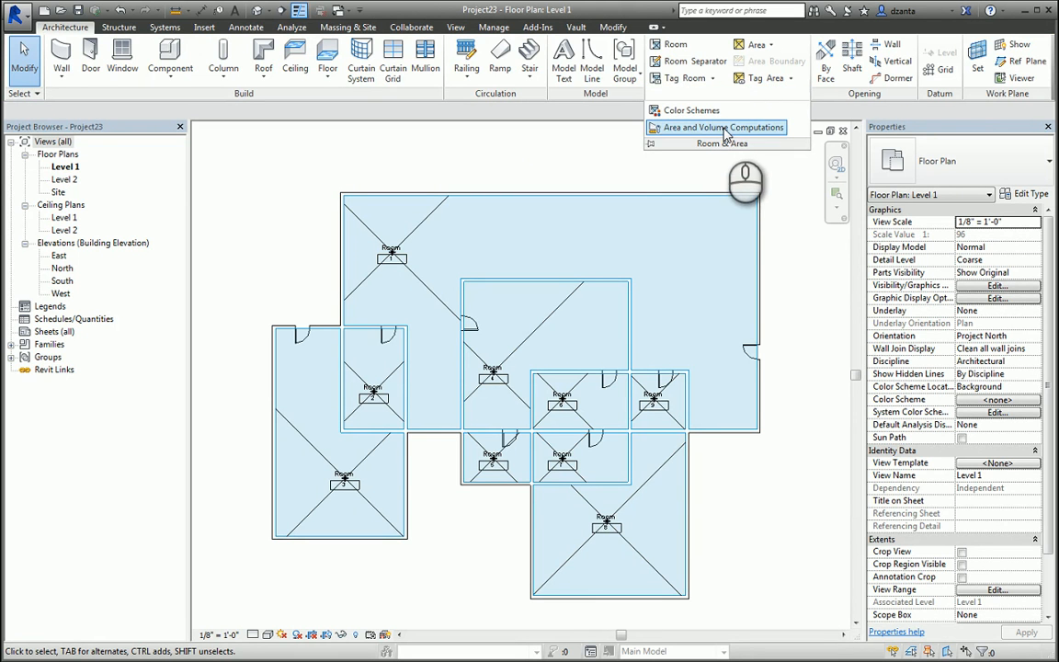
{"action": "left_click", "coordinate": [724, 128]}
{"action": "left_click", "coordinate": [365, 280]}
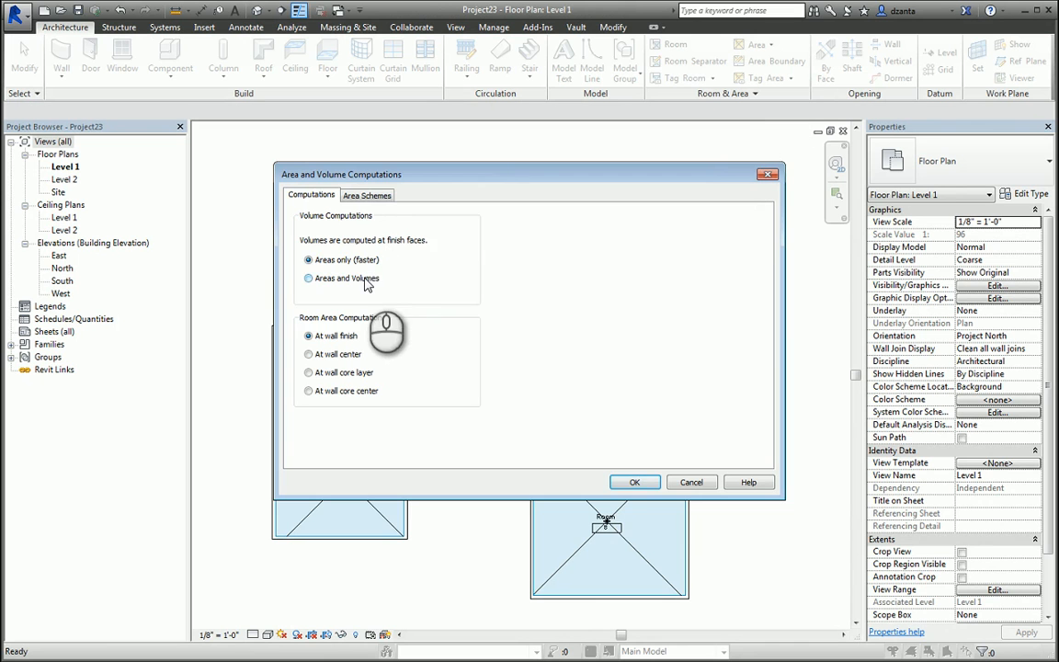
{"action": "left_click", "coordinate": [632, 482]}
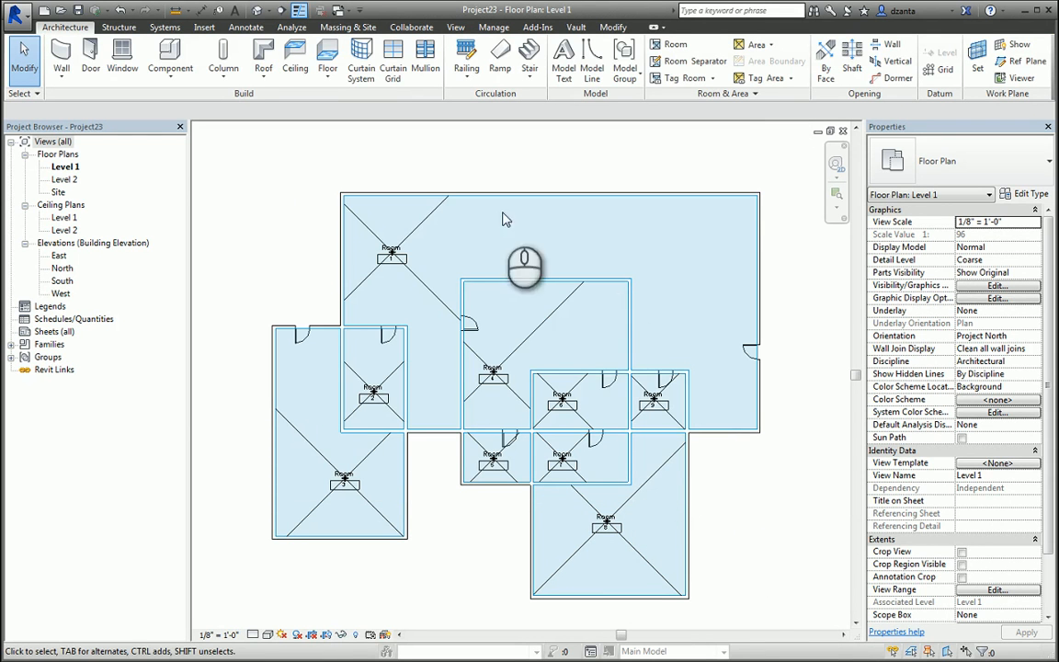
{"action": "left_click", "coordinate": [431, 214]}
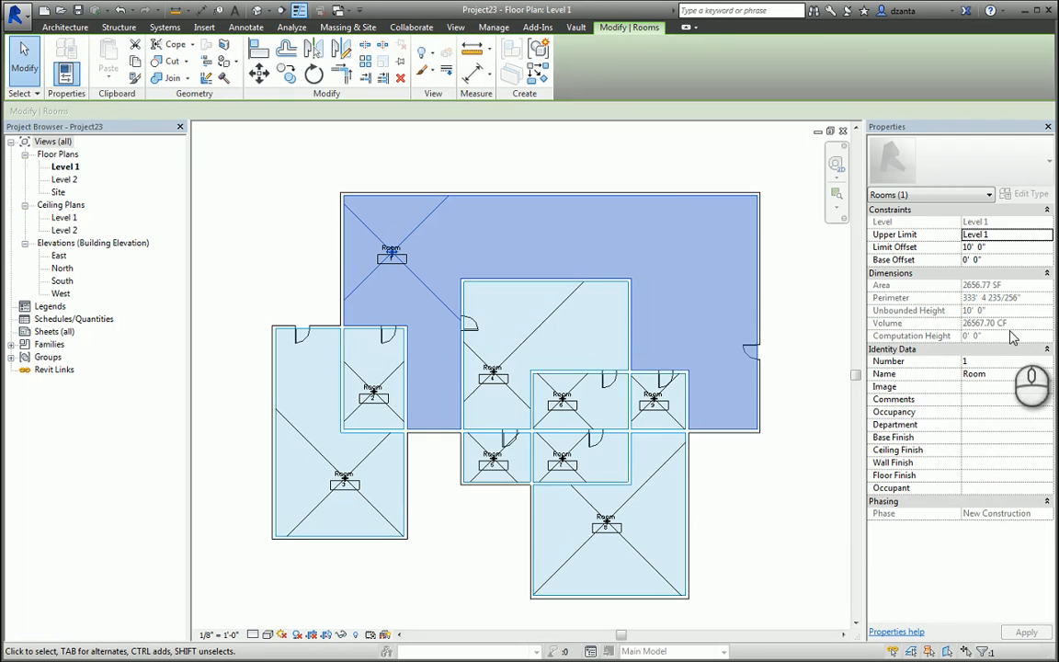
{"action": "left_click", "coordinate": [703, 179]}
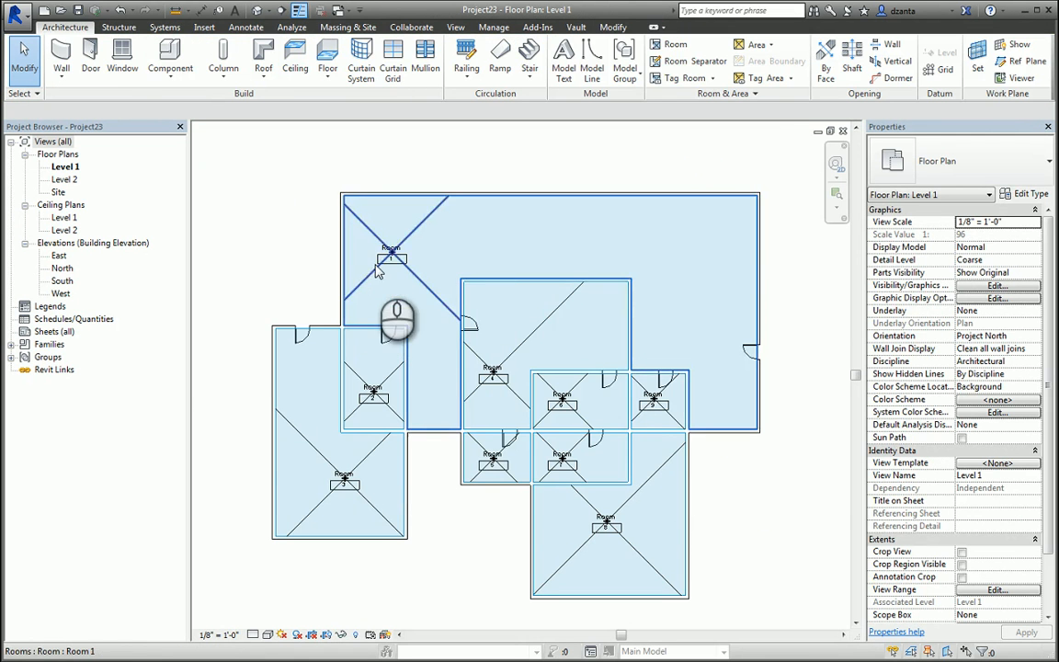
- Change room 1's tag to Room Tag With Area and room 2's tag to the type that shows the room volume
{"action": "scroll", "coordinate": [391, 253], "scroll_direction": "up", "scroll_amount": 3}
{"action": "left_click", "coordinate": [414, 246]}
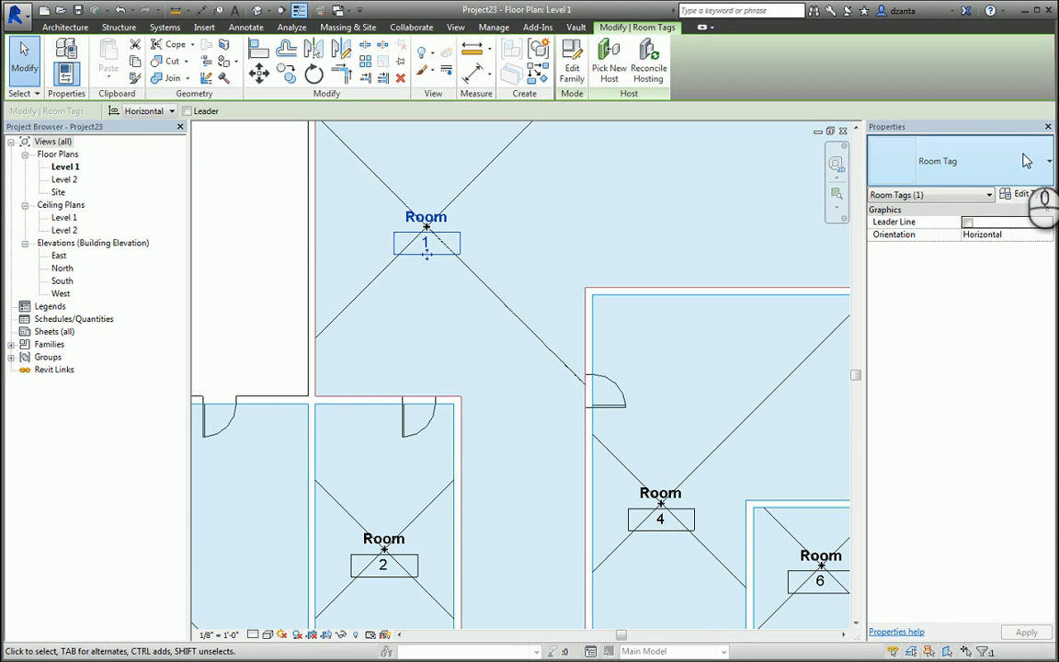
{"action": "left_click", "coordinate": [1023, 154]}
{"action": "left_click", "coordinate": [976, 229]}
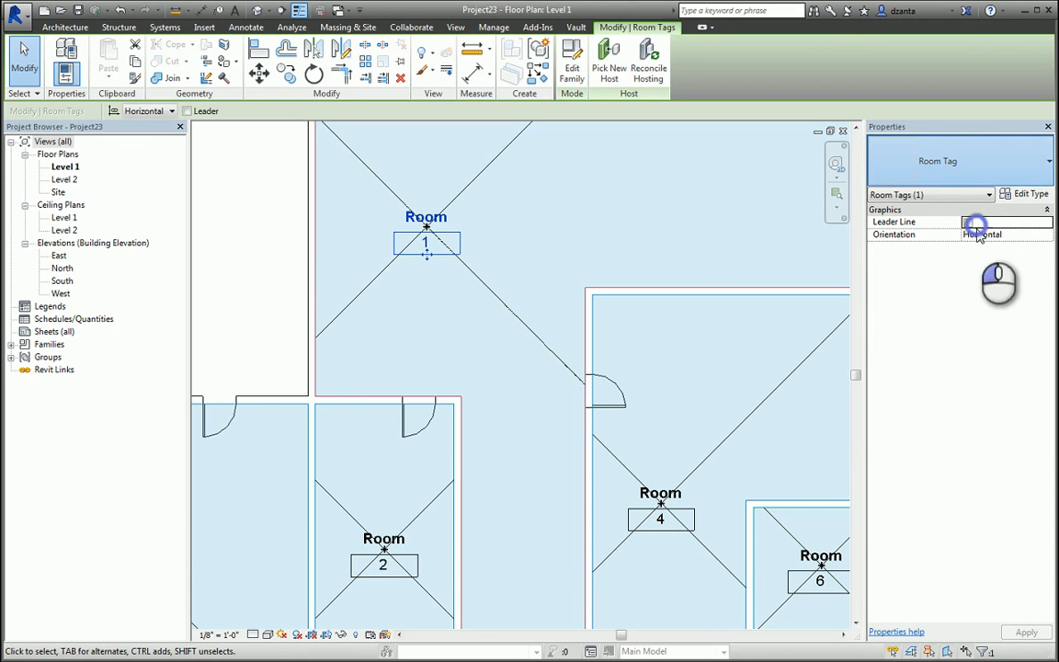
{"action": "left_click", "coordinate": [255, 239]}
{"action": "left_click", "coordinate": [413, 562]}
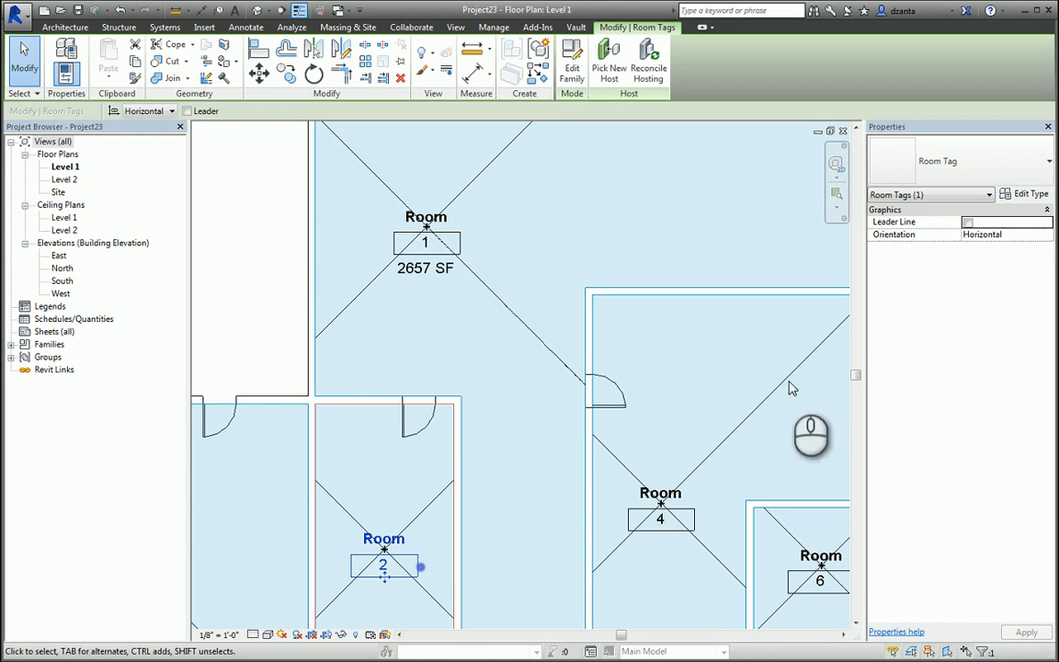
{"action": "left_click", "coordinate": [961, 240]}
{"action": "left_click", "coordinate": [265, 220]}
- Choose the Name color scheme of the Rooms category for the Level 1 floor plan
{"action": "scroll", "coordinate": [532, 402], "scroll_direction": "down", "scroll_amount": 3}
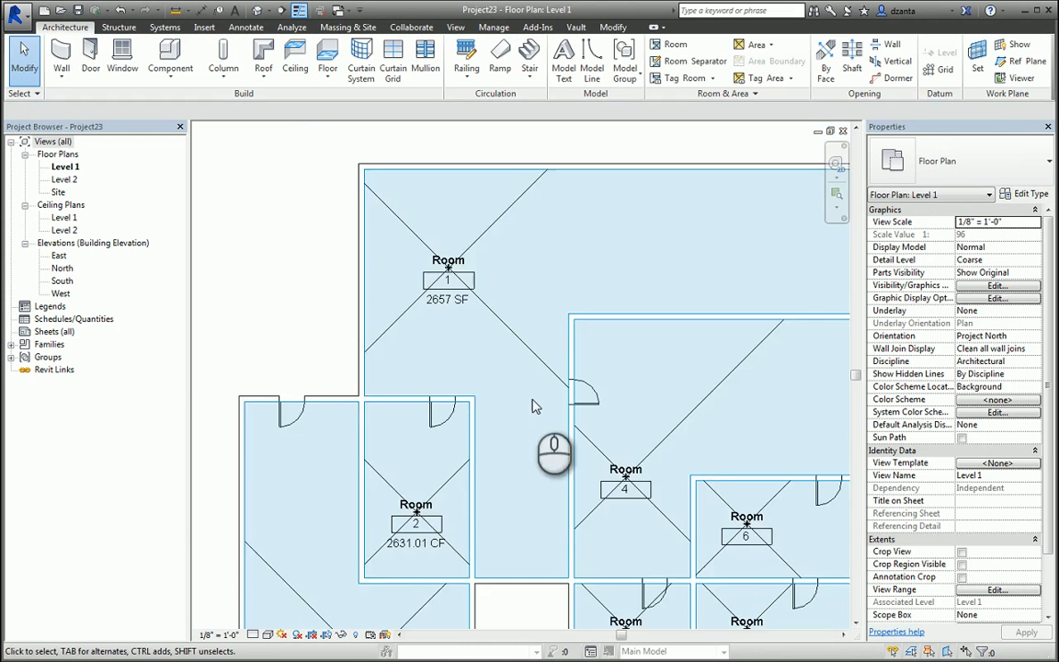
{"action": "middle_click_drag", "start_coordinate": [609, 480], "coordinate": [616, 451]}
{"action": "scroll", "coordinate": [614, 448], "scroll_direction": "down", "scroll_amount": 5}
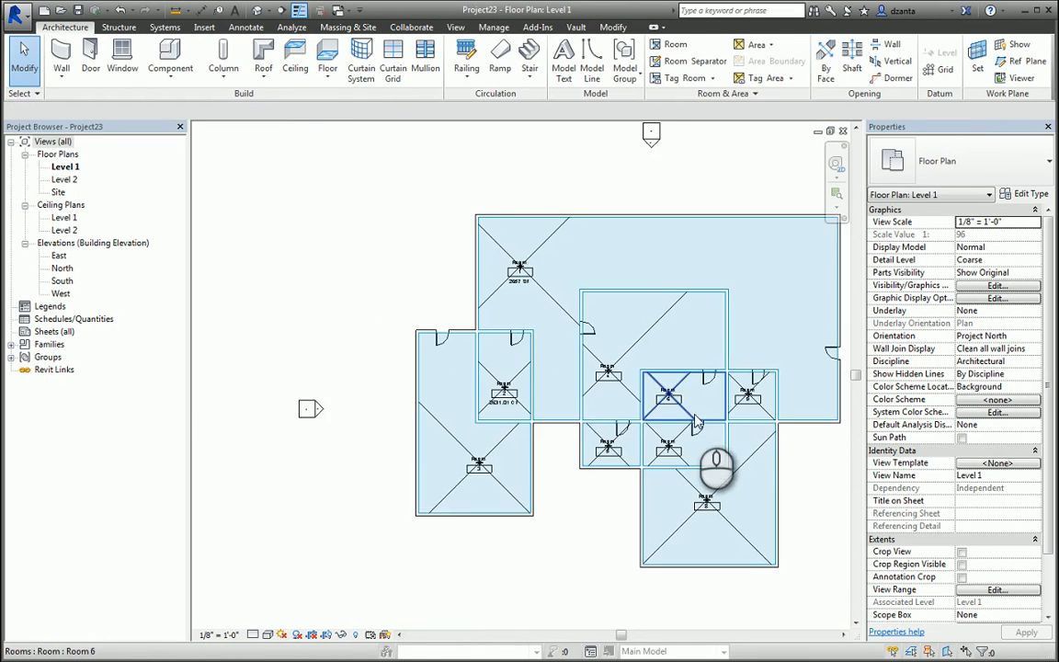
{"action": "scroll", "coordinate": [614, 432], "scroll_direction": "down", "scroll_amount": 2}
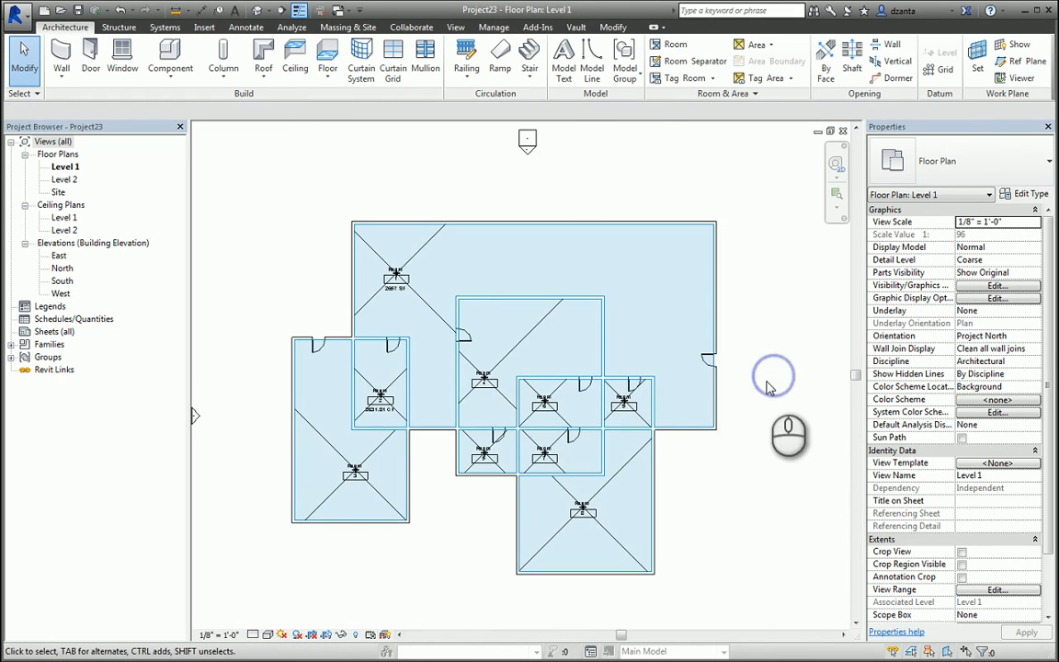
{"action": "scroll", "coordinate": [769, 409], "scroll_direction": "down", "scroll_amount": 1}
{"action": "middle_click_drag", "start_coordinate": [768, 409], "coordinate": [650, 390]}
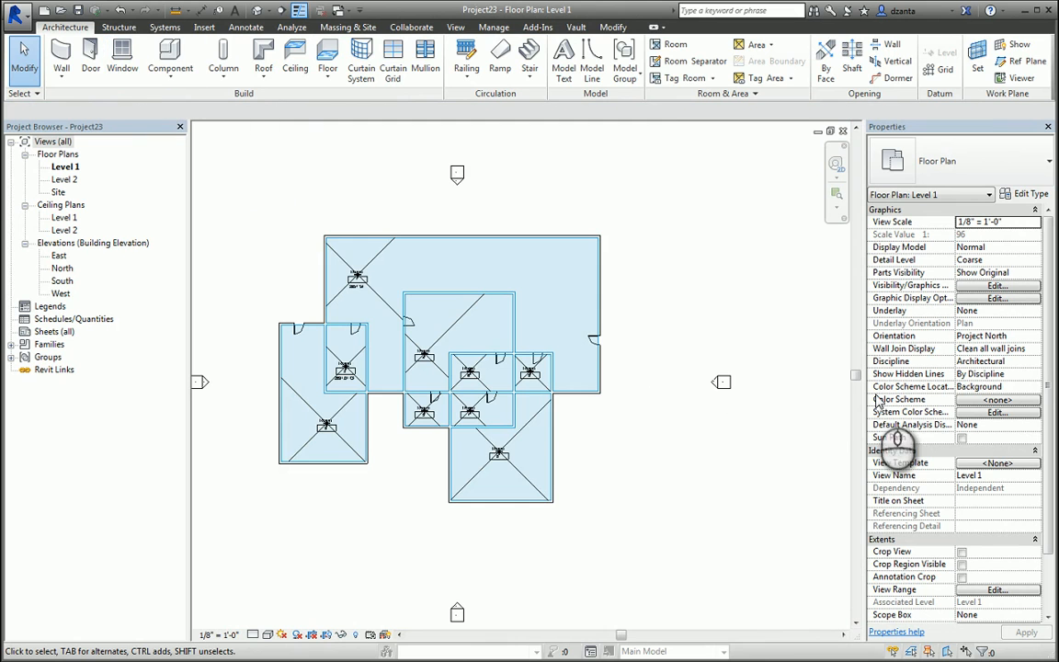
{"action": "left_click", "coordinate": [965, 413]}
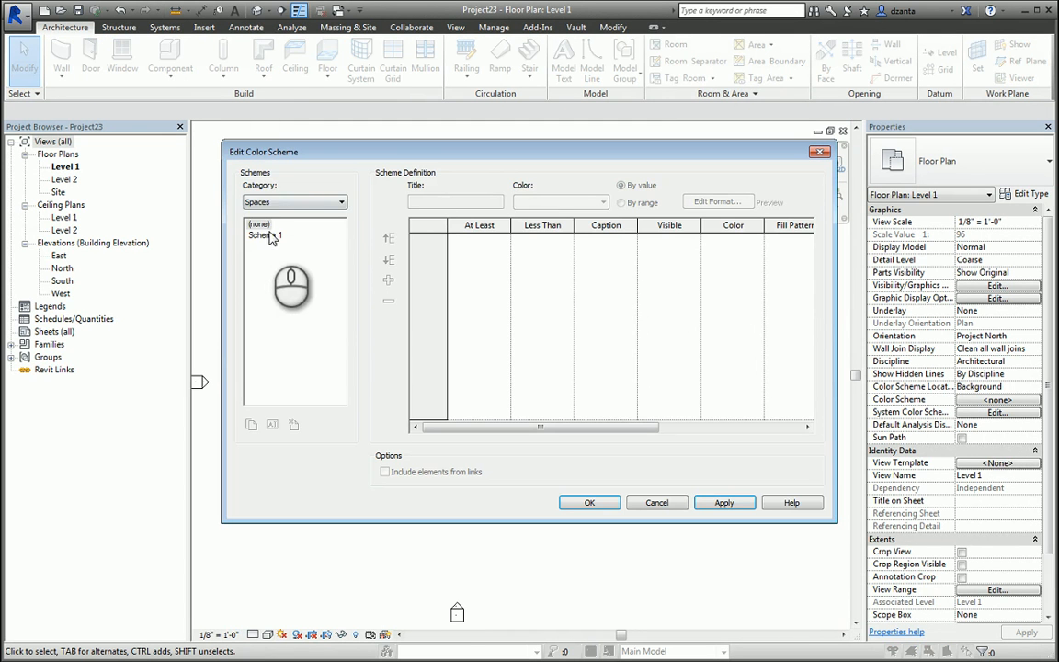
{"action": "left_click", "coordinate": [271, 202]}
{"action": "left_click", "coordinate": [262, 222]}
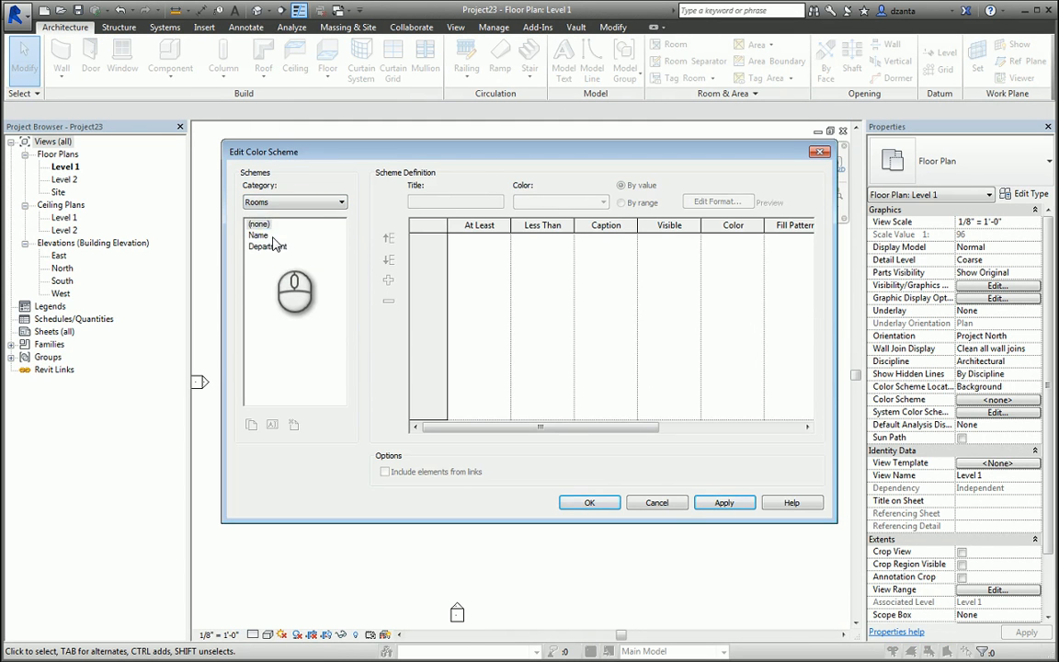
{"action": "left_click", "coordinate": [264, 237]}
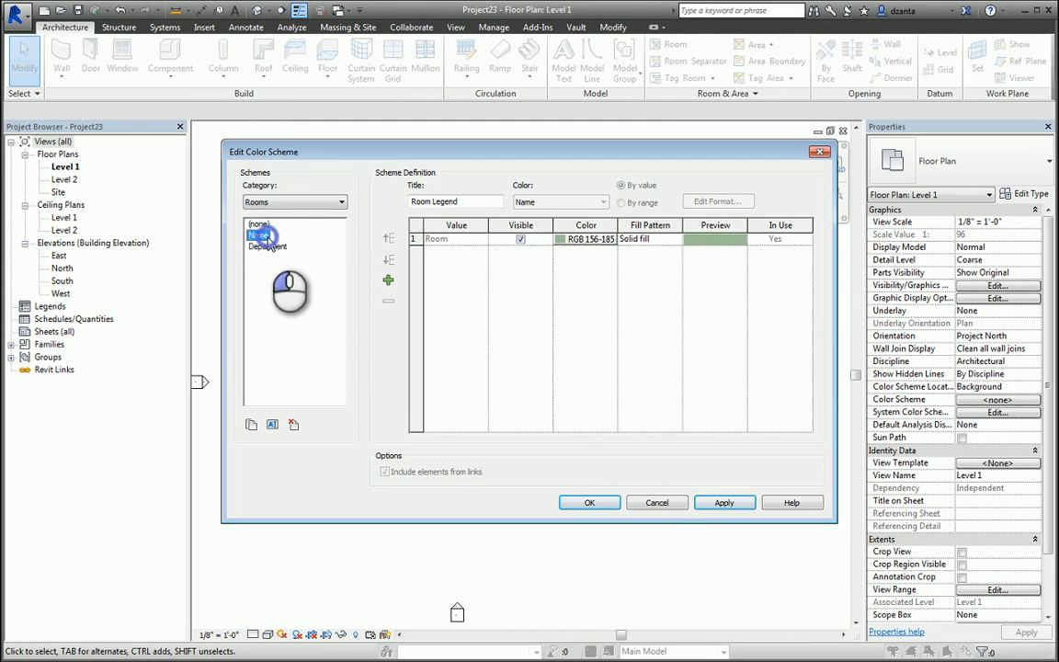
- Title the color scheme "Room Name Legend" and apply it to the floor plan
{"action": "left_click", "coordinate": [436, 203]}
{"action": "type", "text": "Name"}
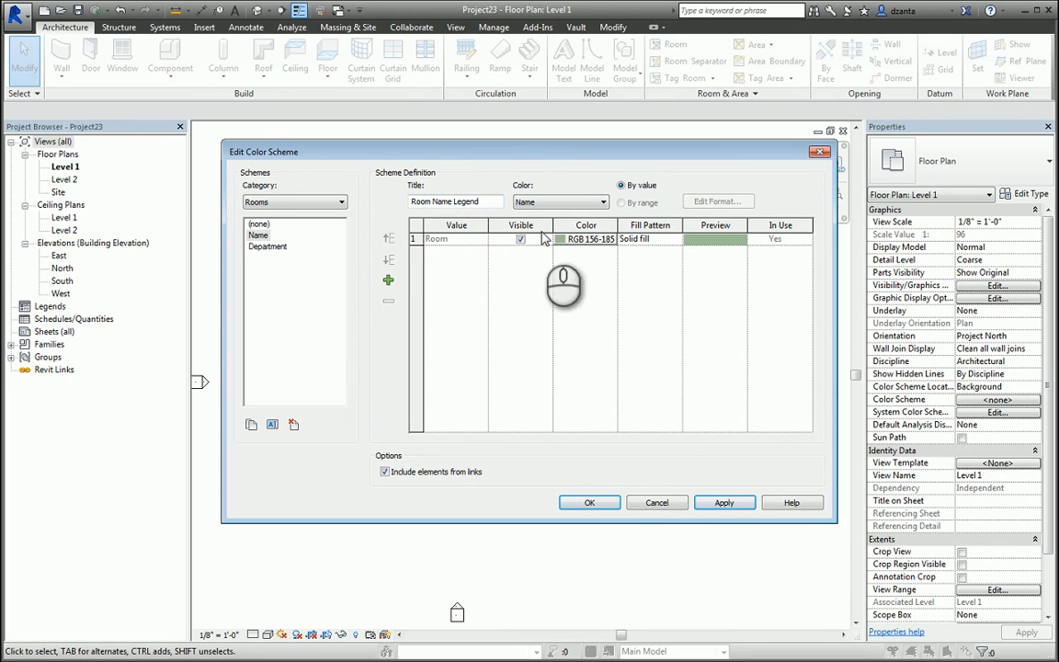
{"action": "left_click", "coordinate": [589, 501]}
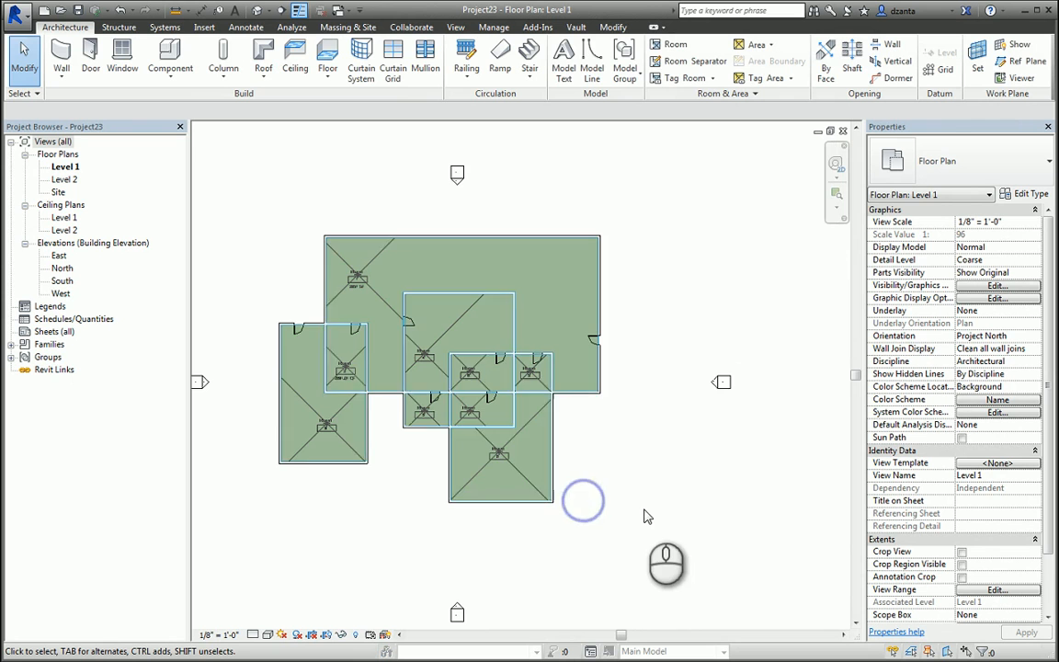
{"action": "left_click", "coordinate": [631, 489]}
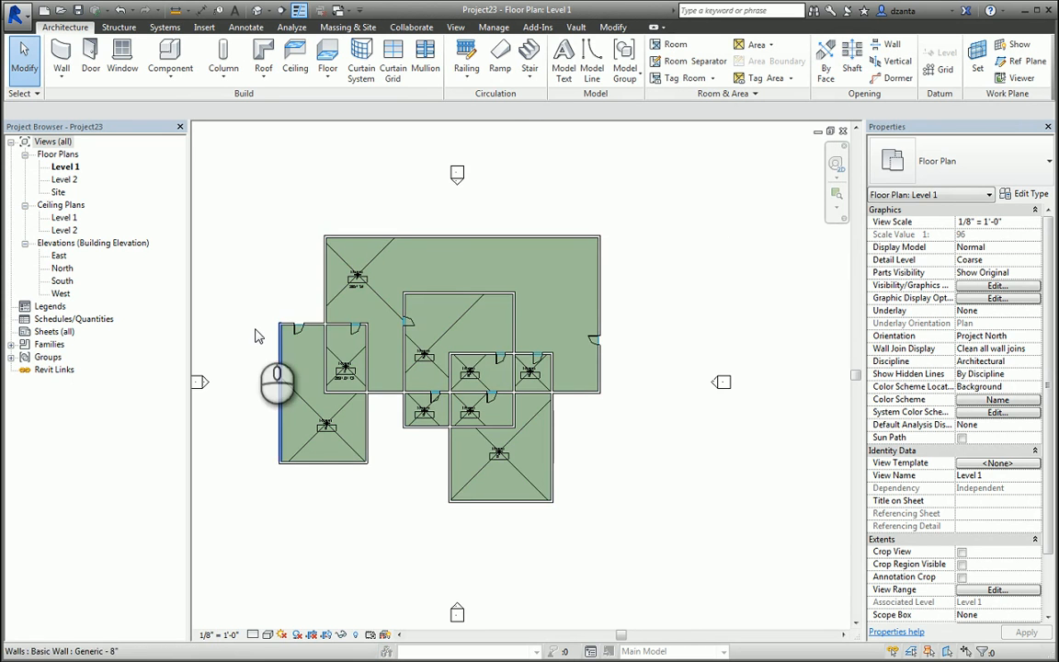
- Rename room 1 to "Conf Room" through its room tag
{"action": "scroll", "coordinate": [260, 328], "scroll_direction": "up", "scroll_amount": 3}
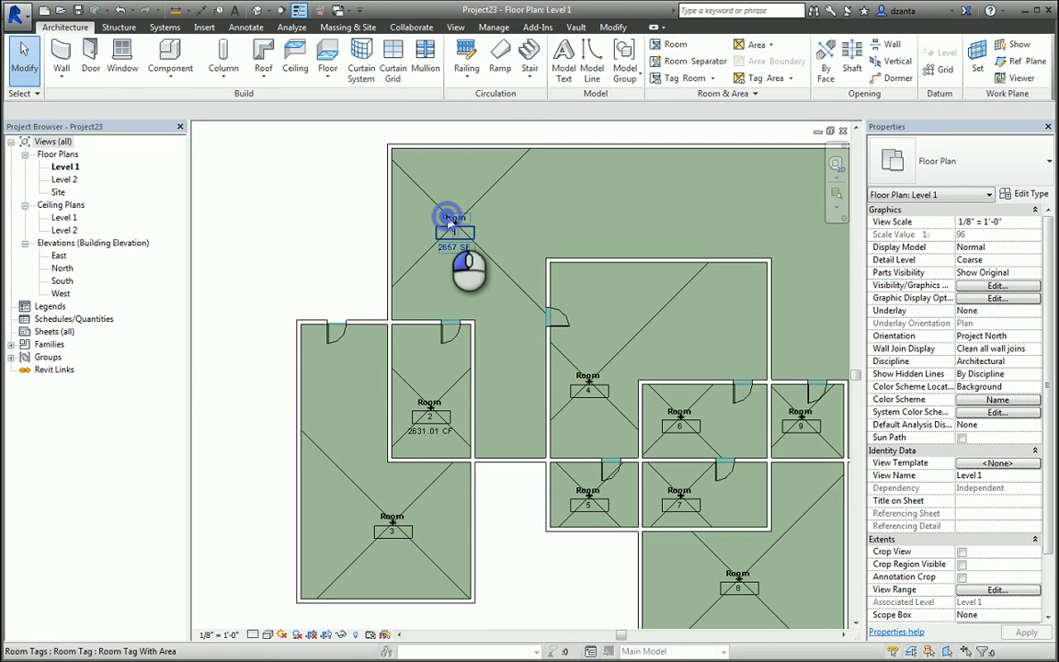
{"action": "double_click", "coordinate": [449, 217]}
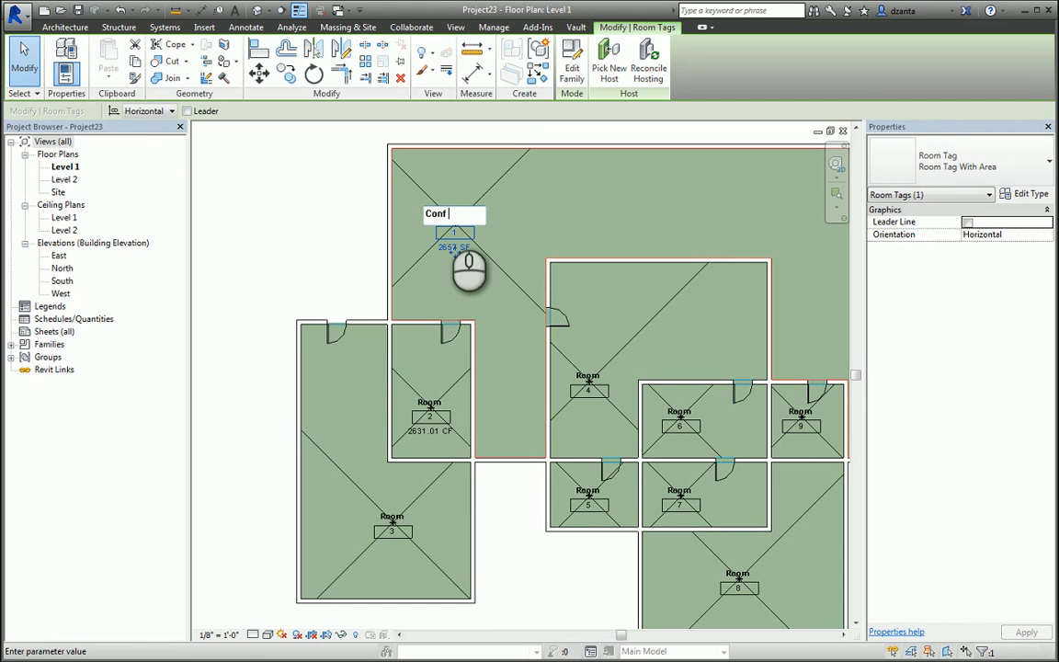
{"action": "type", "text": "Conf Room"}
{"action": "left_click", "coordinate": [468, 270]}
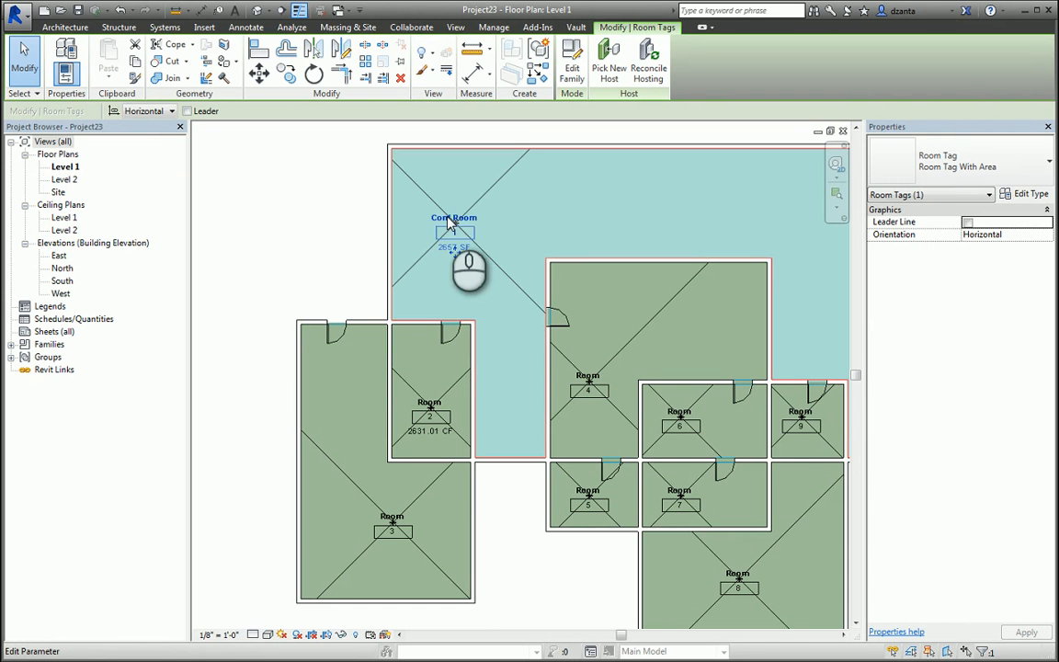
- Rename room 3 to "Audition Room" through its room tag
{"action": "left_click", "coordinate": [349, 196]}
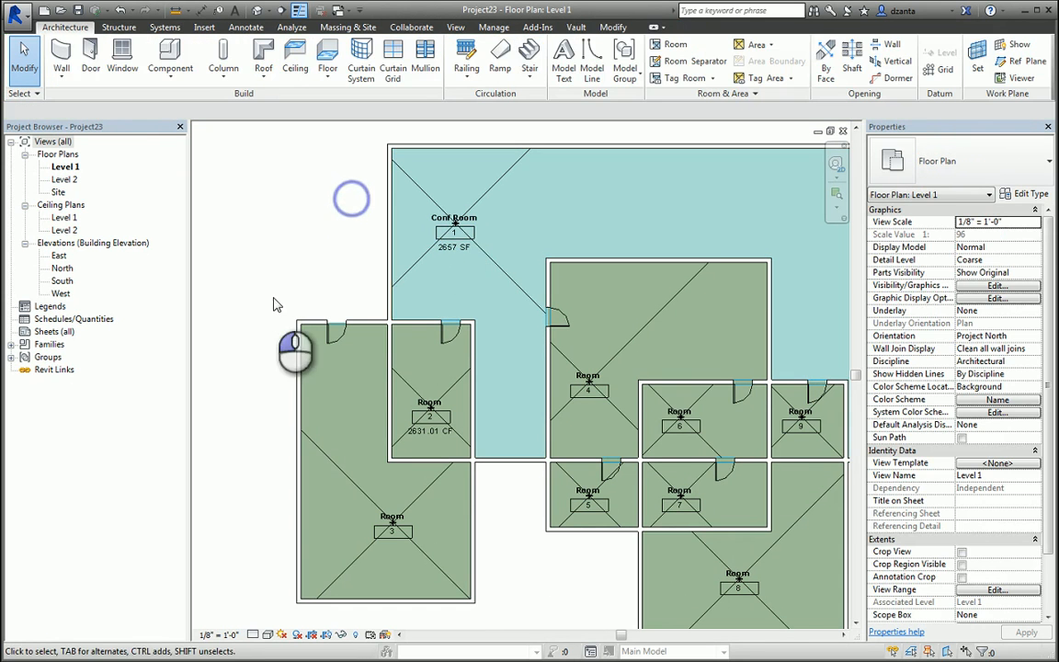
{"action": "double_click", "coordinate": [386, 515]}
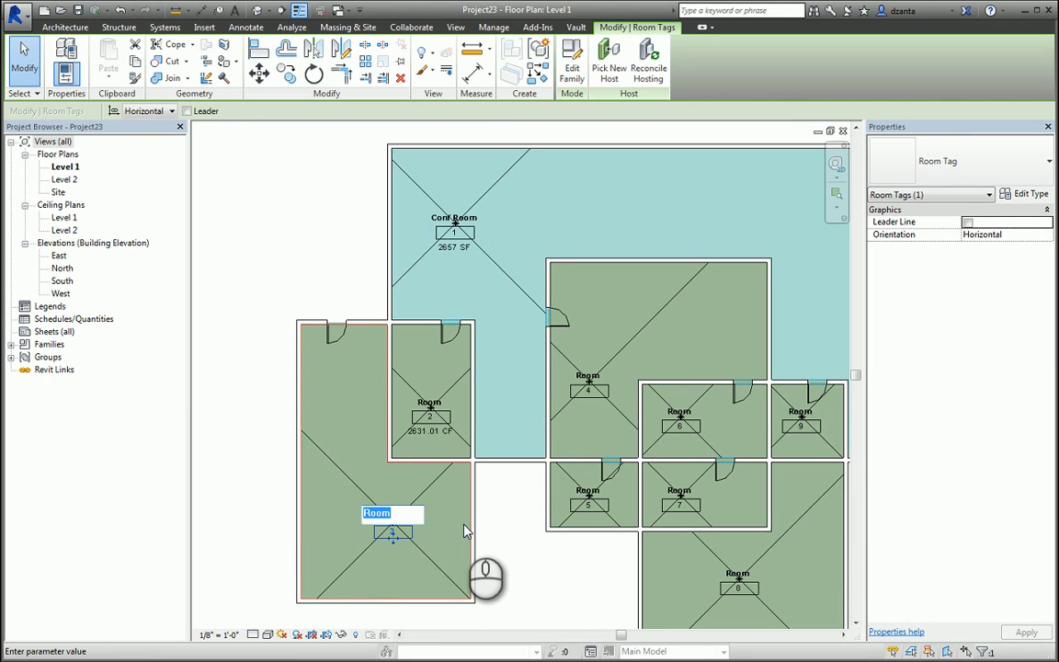
{"action": "type", "text": "Audition Room"}
{"action": "left_click", "coordinate": [464, 531]}
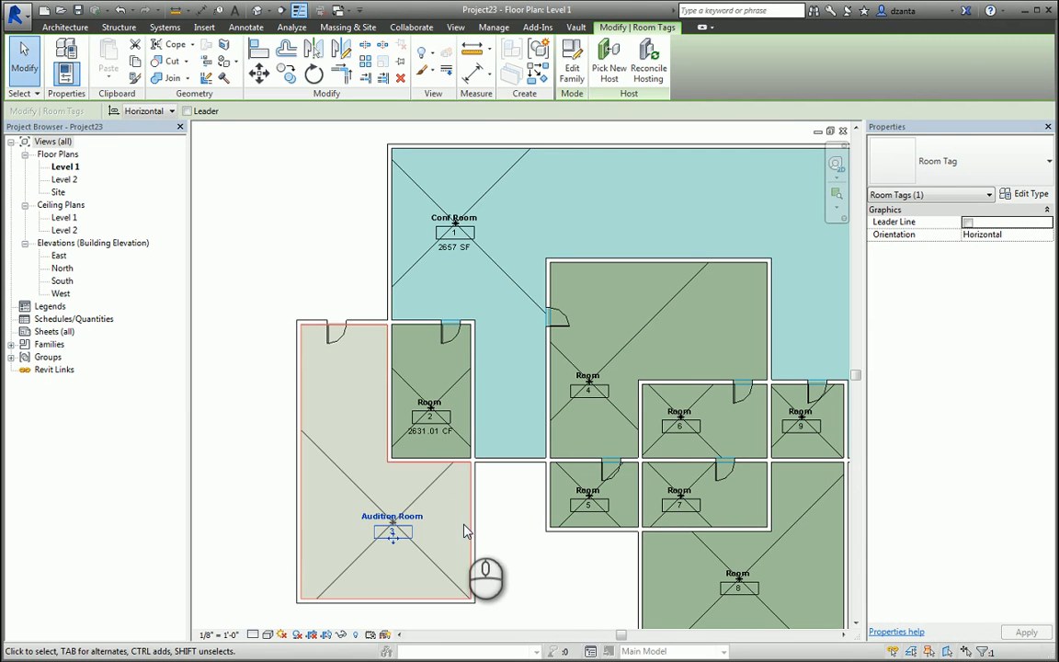
{"action": "left_click", "coordinate": [339, 241]}
- Rename room 2 to "Supply Room" through its room tag
{"action": "left_click", "coordinate": [427, 404]}
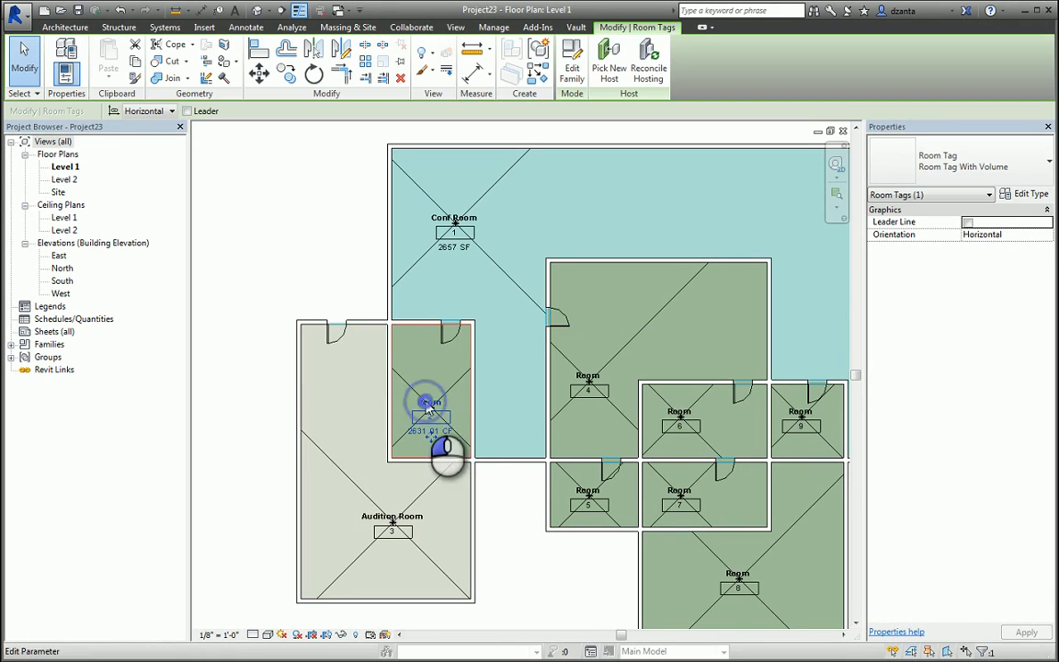
{"action": "left_click", "coordinate": [427, 403]}
{"action": "type", "text": "Supply Room"}
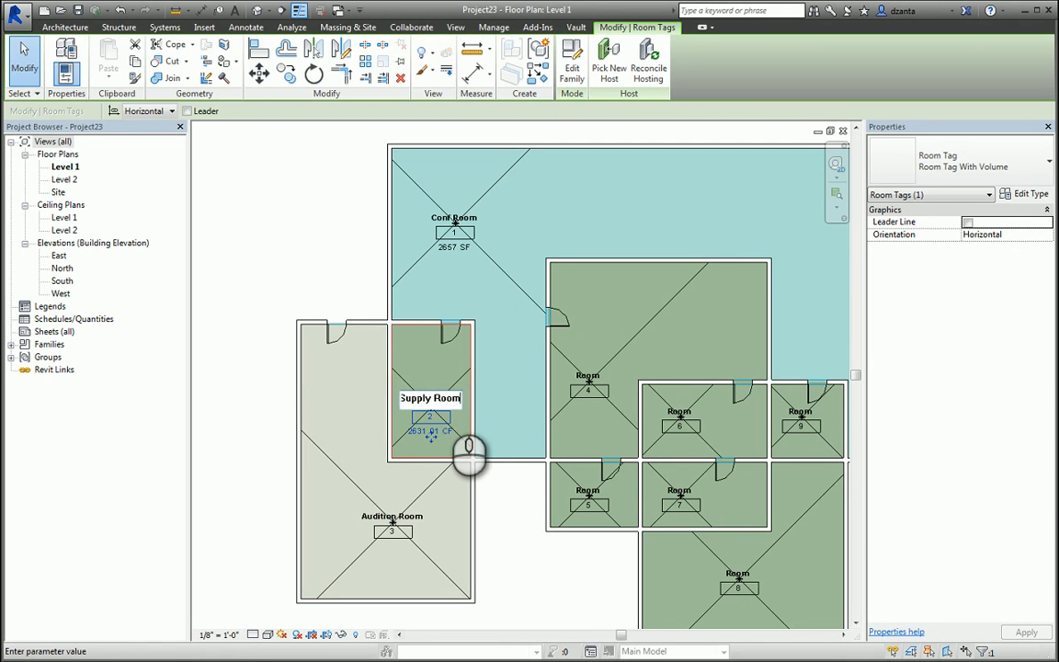
{"action": "left_click", "coordinate": [469, 452]}
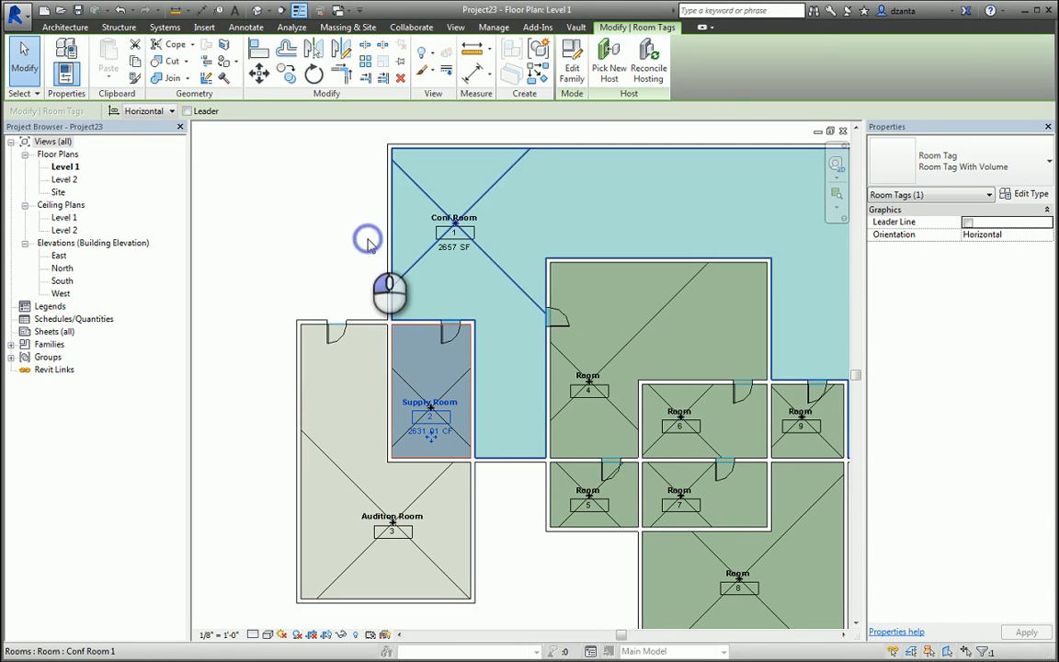
{"action": "left_click", "coordinate": [368, 237]}
- Rename room 4 to "Staging Area" through its room tag
{"action": "left_click", "coordinate": [594, 387]}
{"action": "left_click", "coordinate": [588, 376]}
{"action": "type", "text": "Staging Area"}
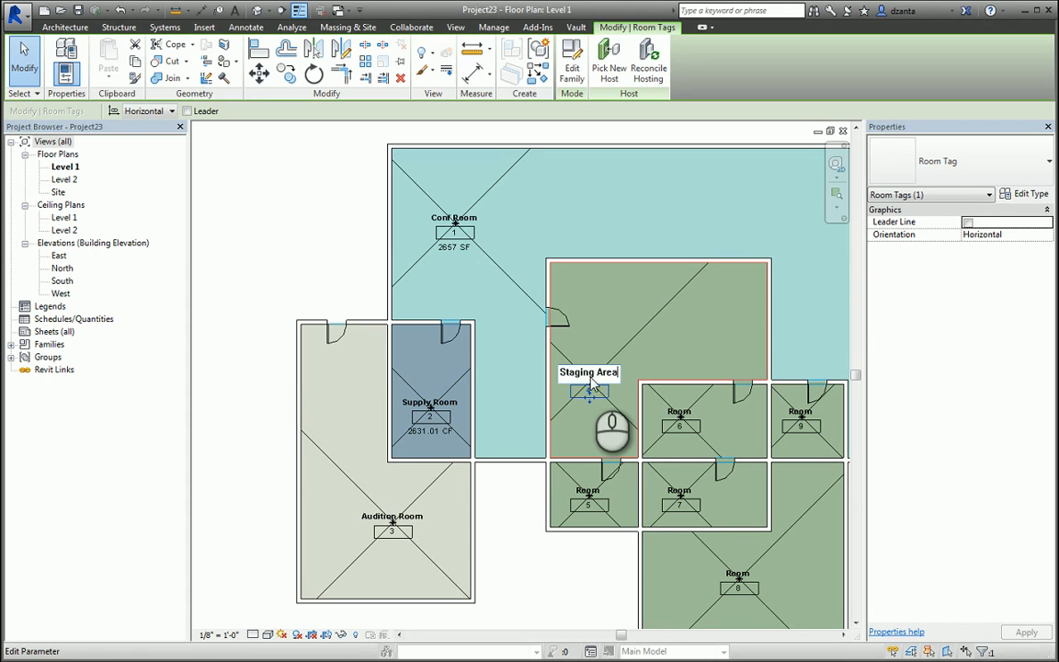
{"action": "left_click", "coordinate": [593, 386]}
- Rename room 5 to "Restroom" through its room tag
{"action": "left_click", "coordinate": [590, 495]}
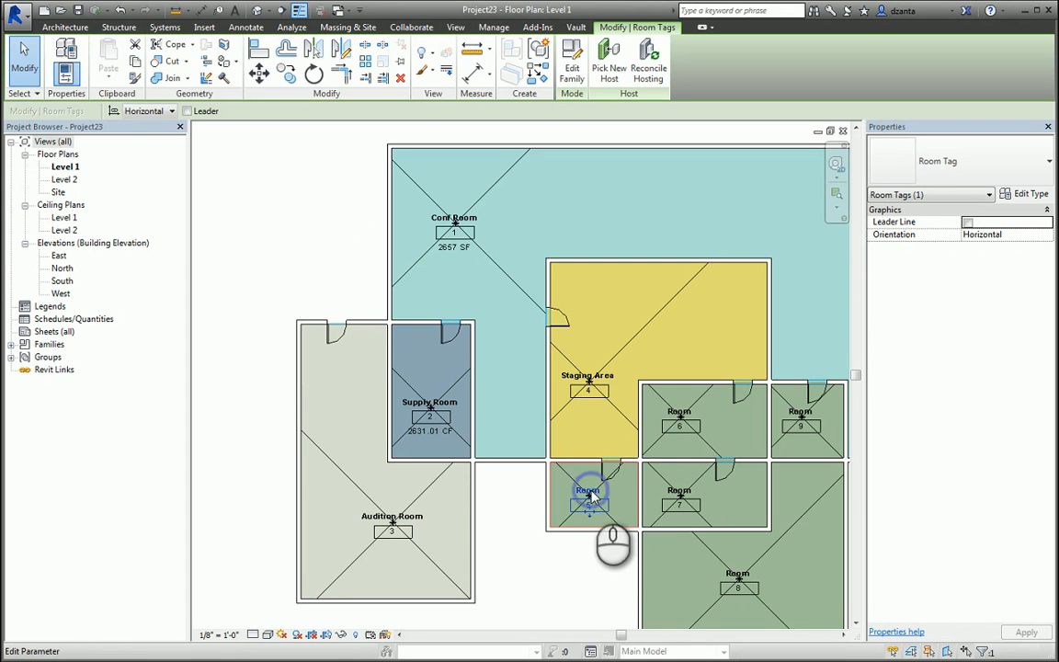
{"action": "left_click", "coordinate": [588, 490]}
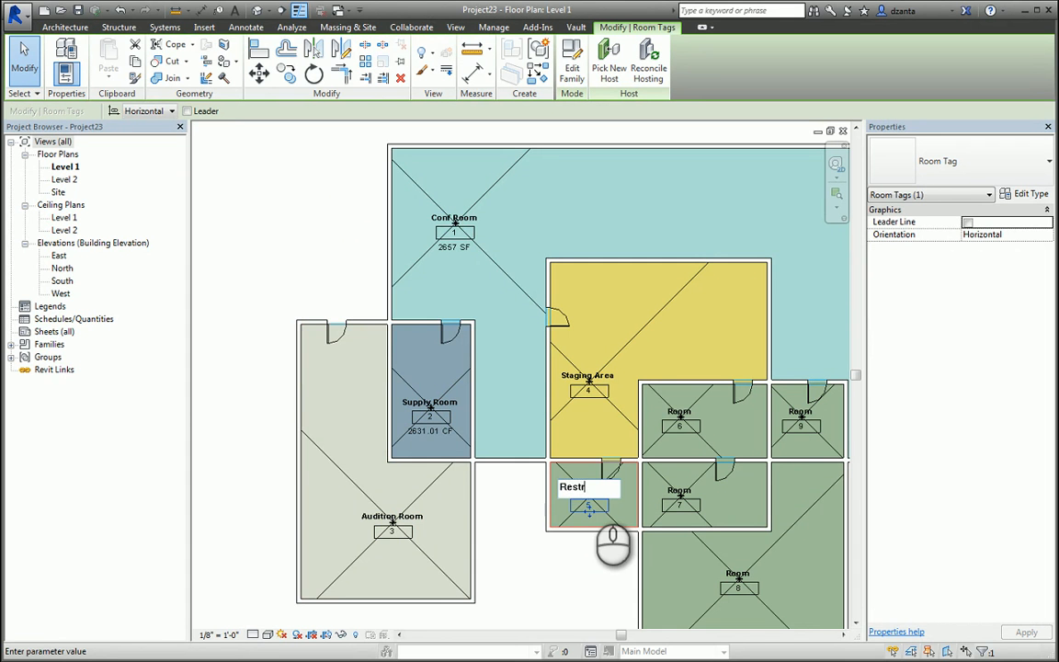
{"action": "key", "text": "Return"}
{"action": "middle_click_drag", "start_coordinate": [695, 450], "coordinate": [469, 322]}
{"action": "left_click", "coordinate": [732, 485]}
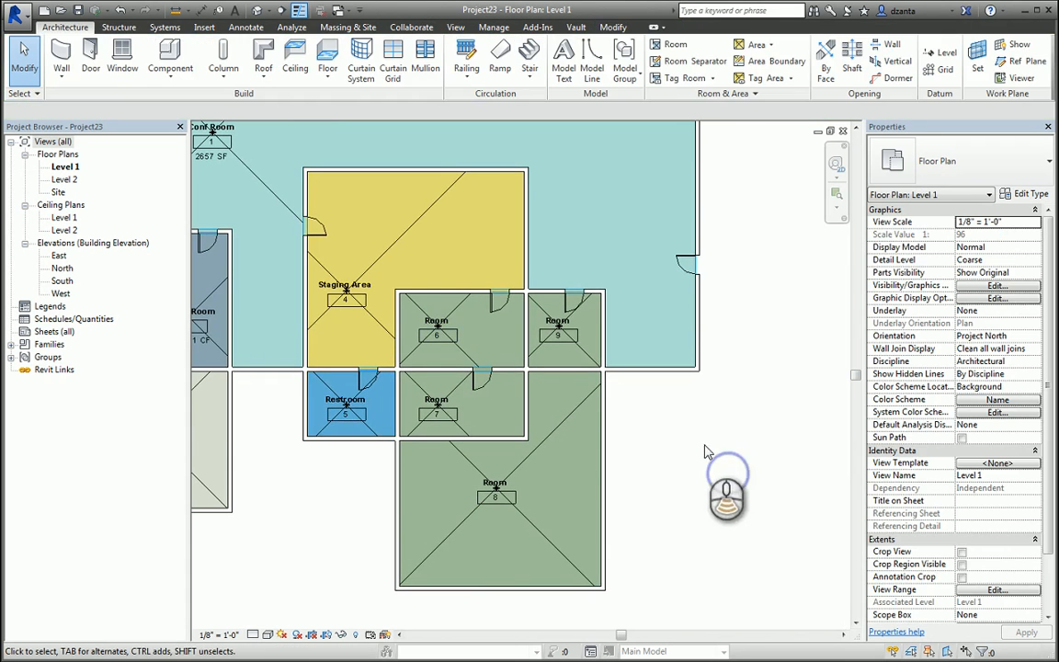
- Place a color fill legend for the room names just east of the building on the Level 1 plan
{"action": "scroll", "coordinate": [732, 473], "scroll_direction": "down", "scroll_amount": 3}
{"action": "middle_click_drag", "start_coordinate": [798, 317], "coordinate": [731, 281]}
{"action": "scroll", "coordinate": [710, 262], "scroll_direction": "down", "scroll_amount": 1}
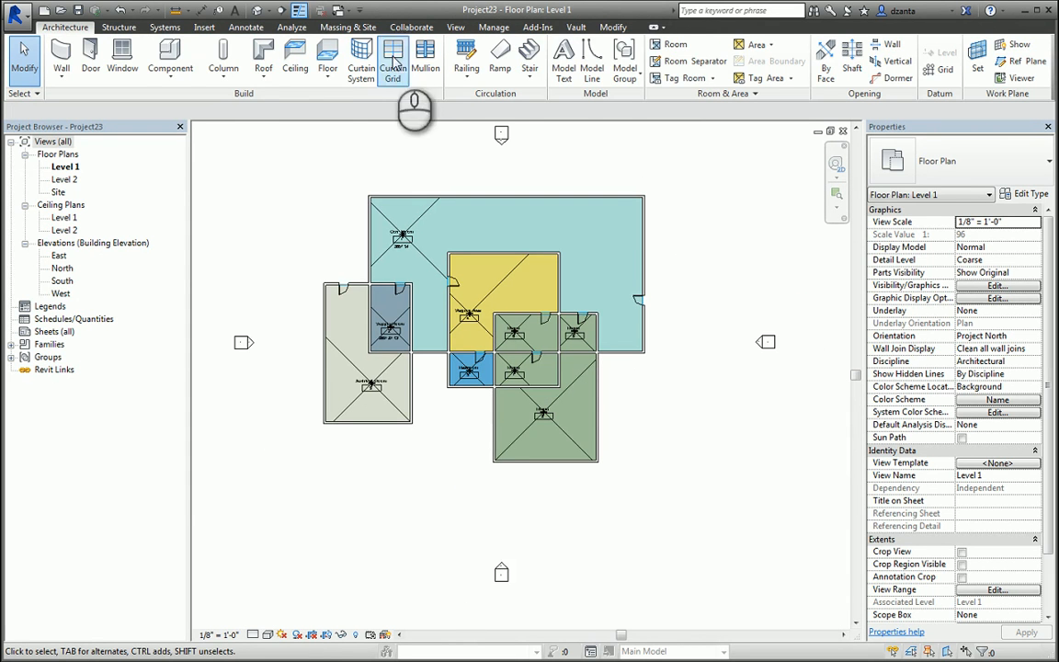
{"action": "left_click", "coordinate": [246, 27]}
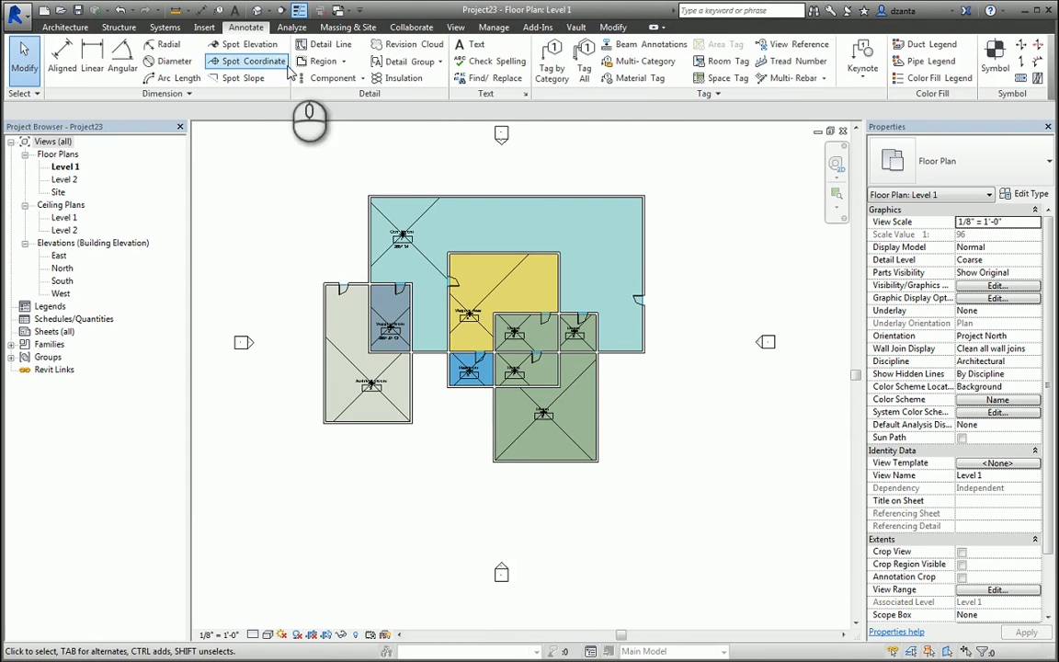
{"action": "left_click", "coordinate": [956, 78]}
{"action": "left_click", "coordinate": [675, 247]}
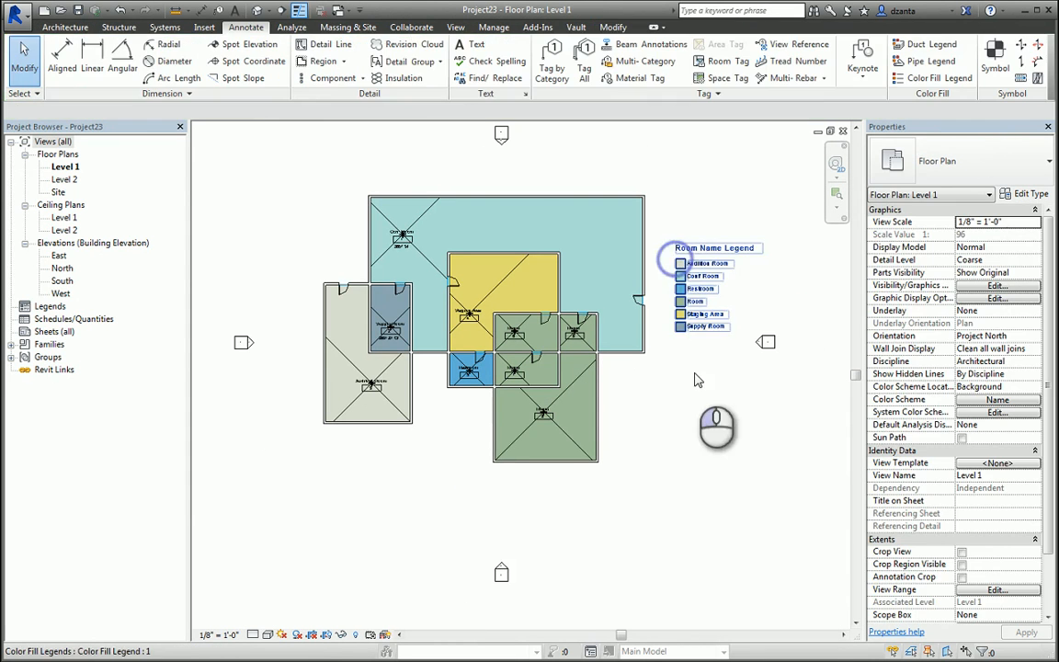
{"action": "left_click", "coordinate": [646, 357]}
{"action": "left_click", "coordinate": [25, 57]}
{"action": "left_click", "coordinate": [374, 460]}
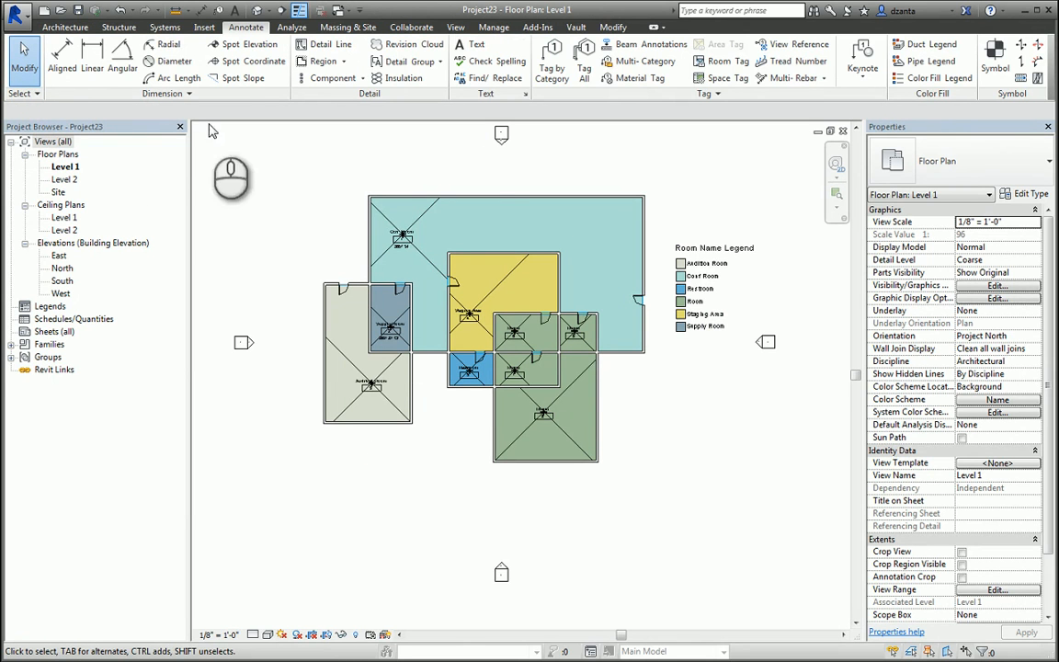
- Draw a vertical room separation line from the Staging Area's northeast corner up to the north exterior wall, splitting the Conf Room
{"action": "left_click", "coordinate": [78, 29]}
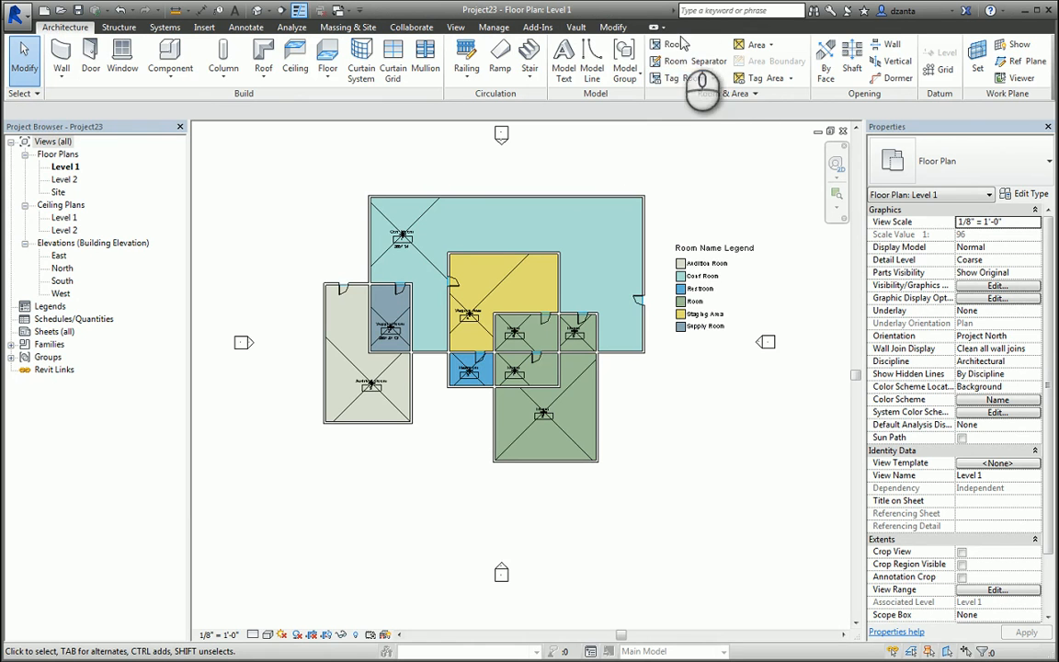
{"action": "scroll", "coordinate": [463, 218], "scroll_direction": "up", "scroll_amount": 3}
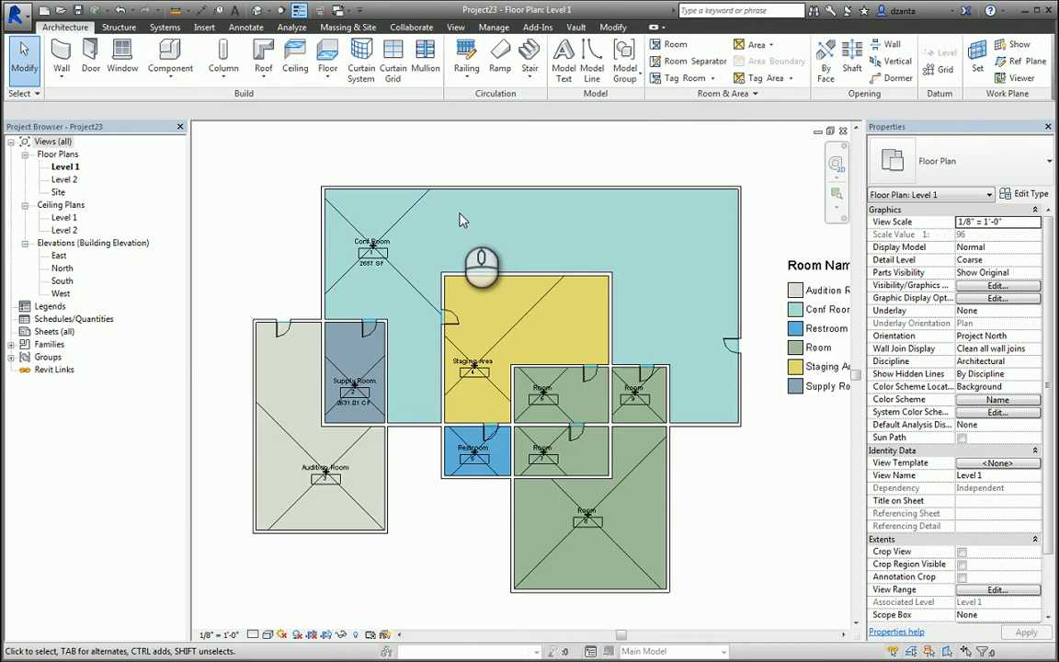
{"action": "scroll", "coordinate": [512, 253], "scroll_direction": "up", "scroll_amount": 3}
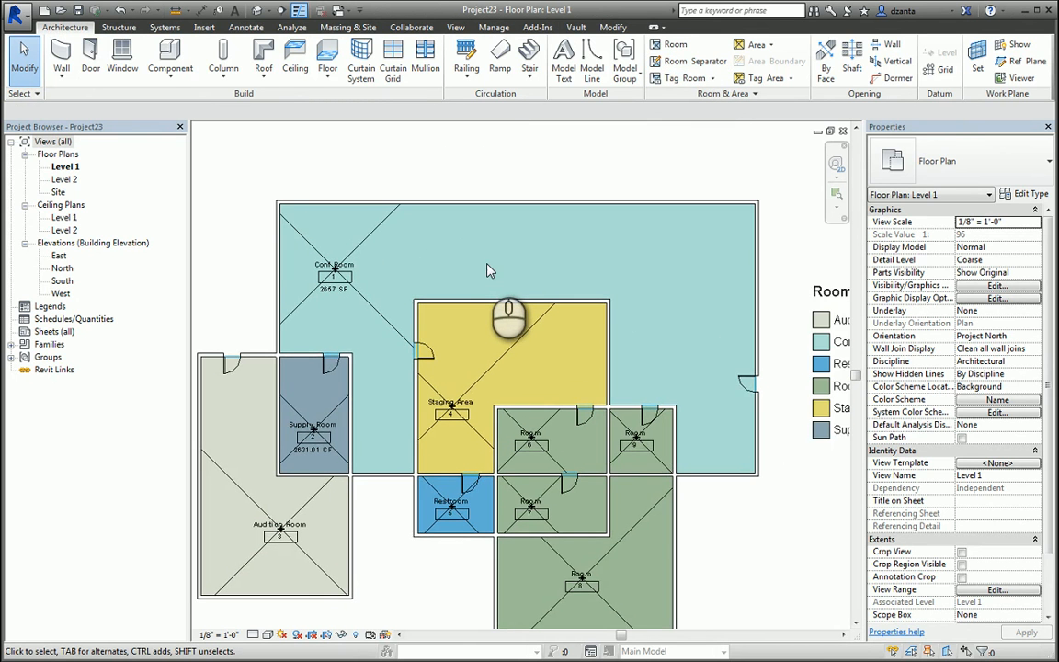
{"action": "scroll", "coordinate": [492, 244], "scroll_direction": "down", "scroll_amount": 1}
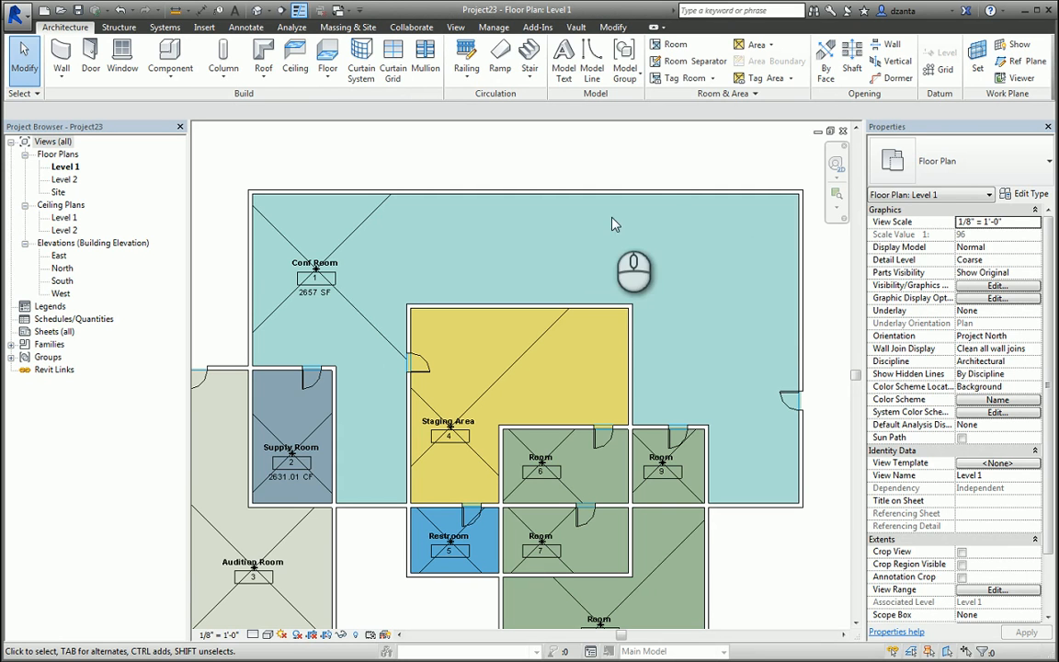
{"action": "left_click", "coordinate": [694, 63]}
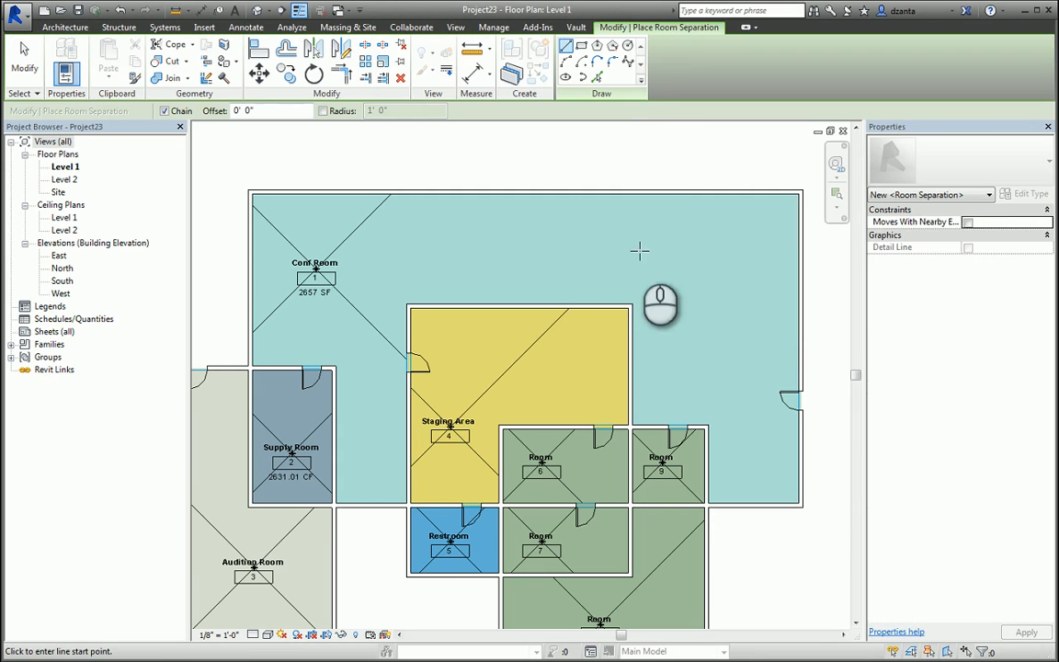
{"action": "left_click", "coordinate": [629, 304]}
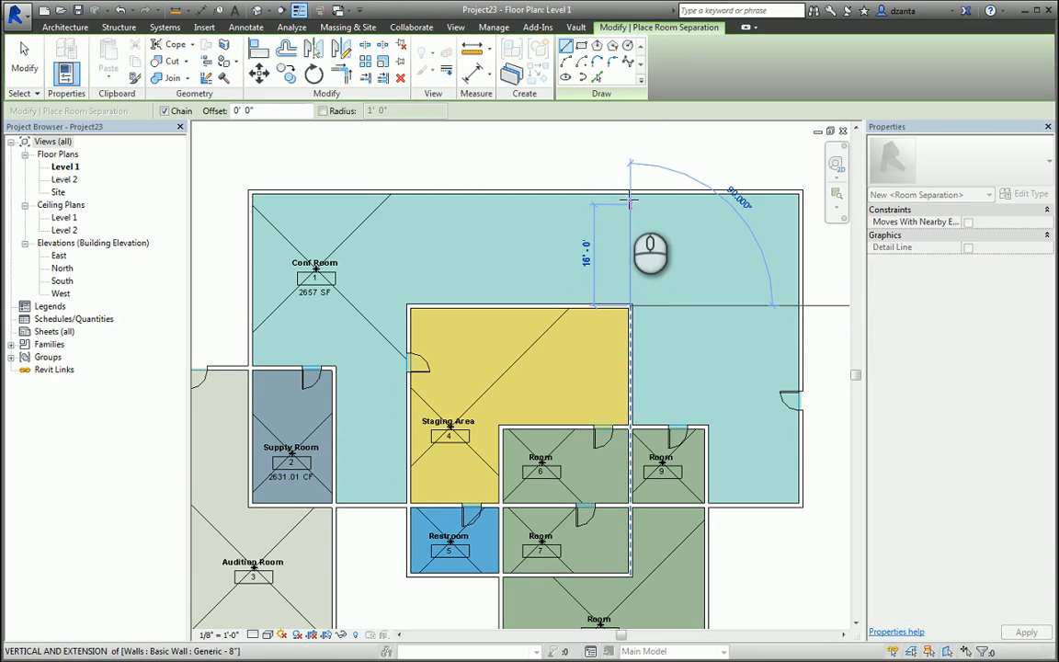
{"action": "left_click", "coordinate": [629, 192]}
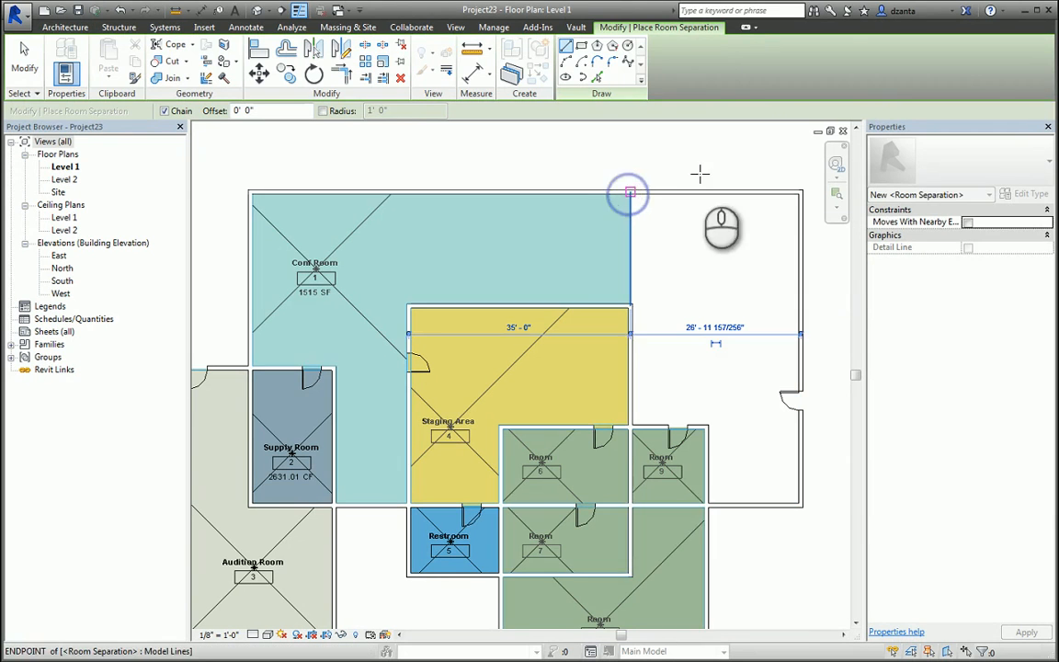
{"action": "left_click", "coordinate": [25, 59]}
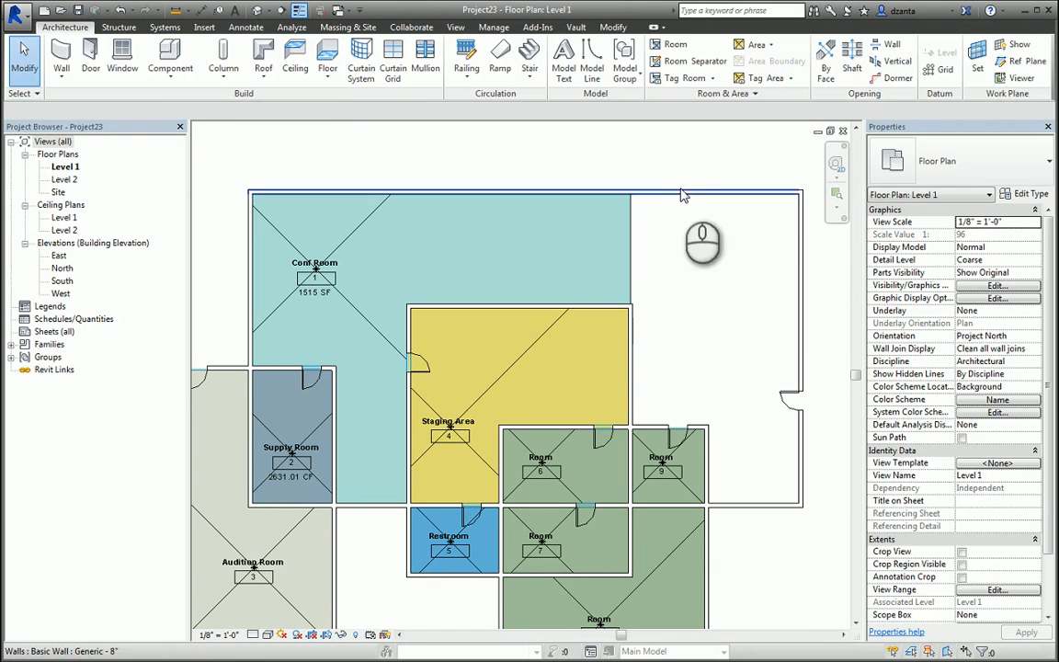
- Place a tagged room in the empty area east of the room separation line
{"action": "left_click", "coordinate": [675, 44]}
{"action": "left_click", "coordinate": [716, 294]}
{"action": "key", "text": "Escape"}
{"action": "key", "text": "Escape"}
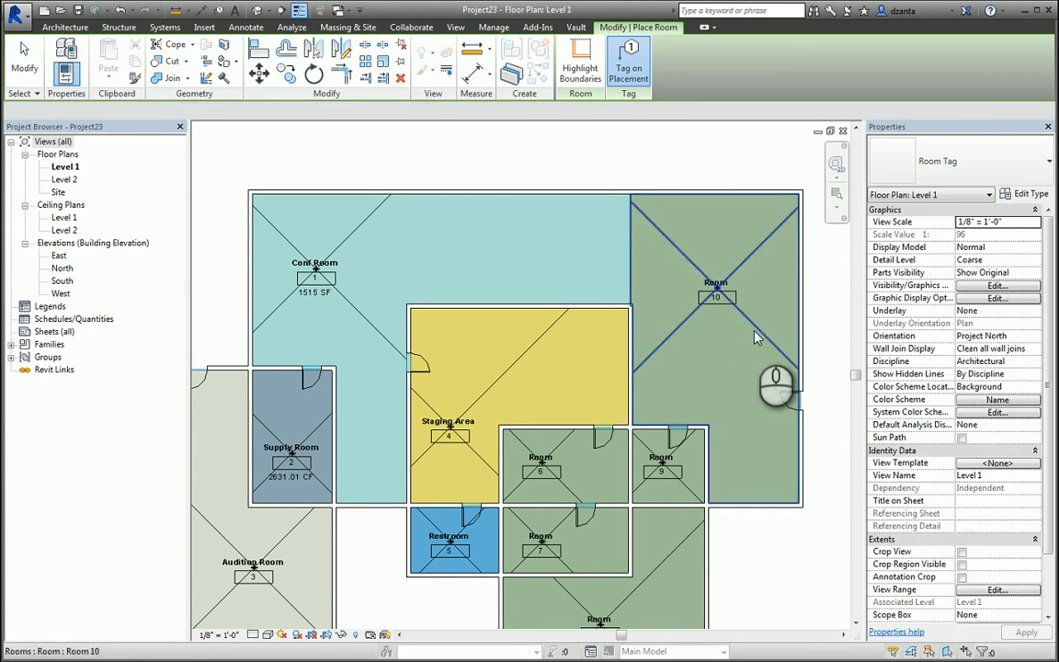
- Rename room 10 to "Conf Gathering Area" through its room tag
{"action": "left_click", "coordinate": [716, 294]}
{"action": "left_click", "coordinate": [715, 280]}
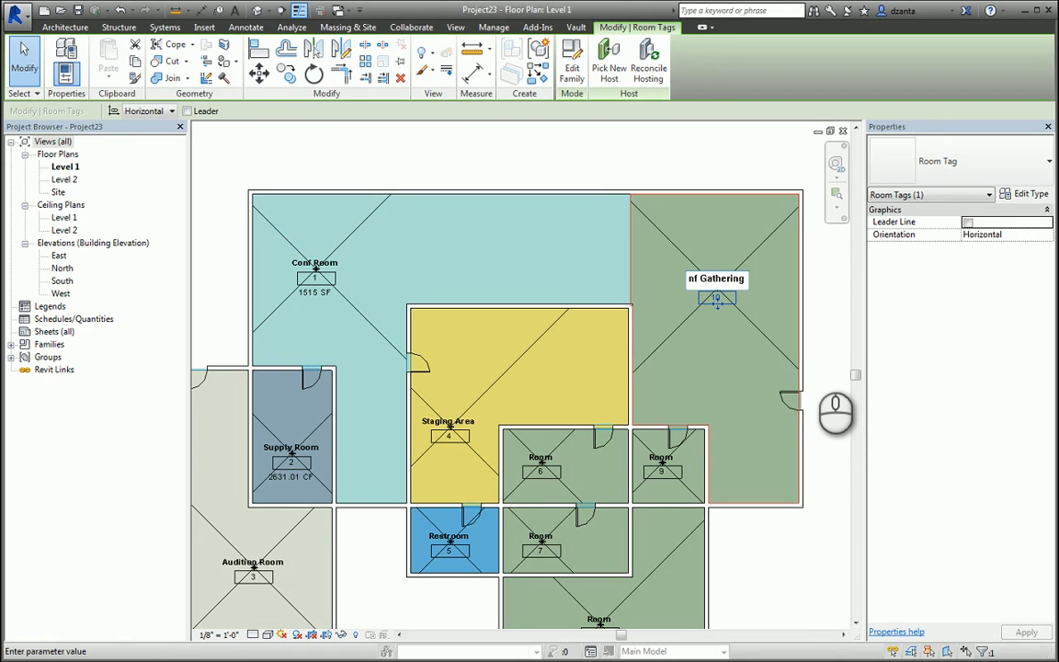
{"action": "left_click", "coordinate": [727, 151]}
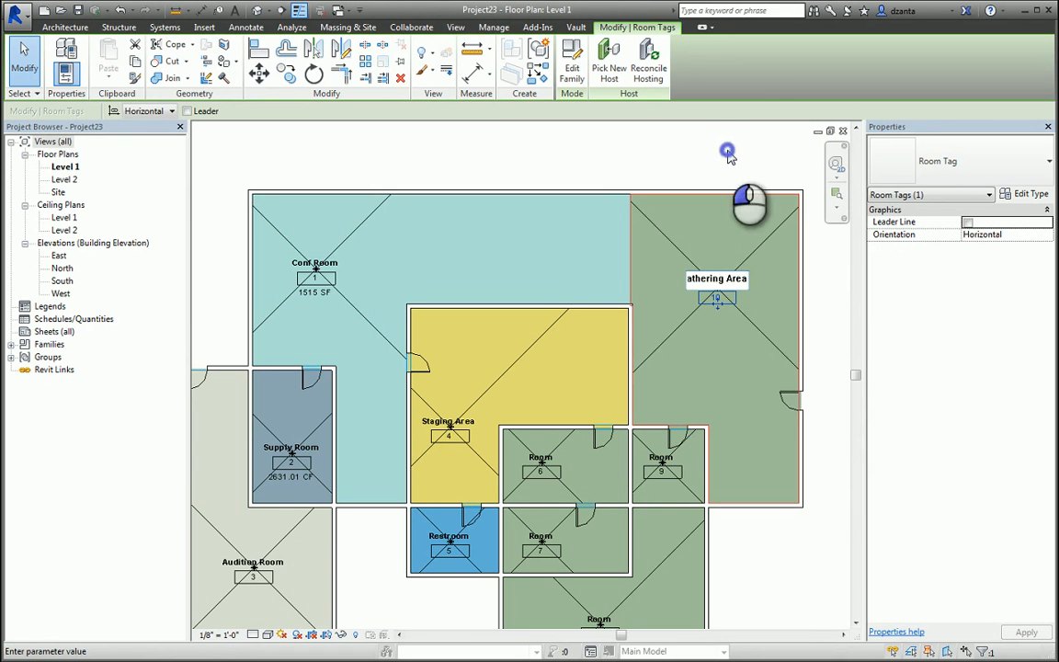
{"action": "scroll", "coordinate": [714, 224], "scroll_direction": "down", "scroll_amount": 1}
{"action": "scroll", "coordinate": [717, 231], "scroll_direction": "down", "scroll_amount": 3}
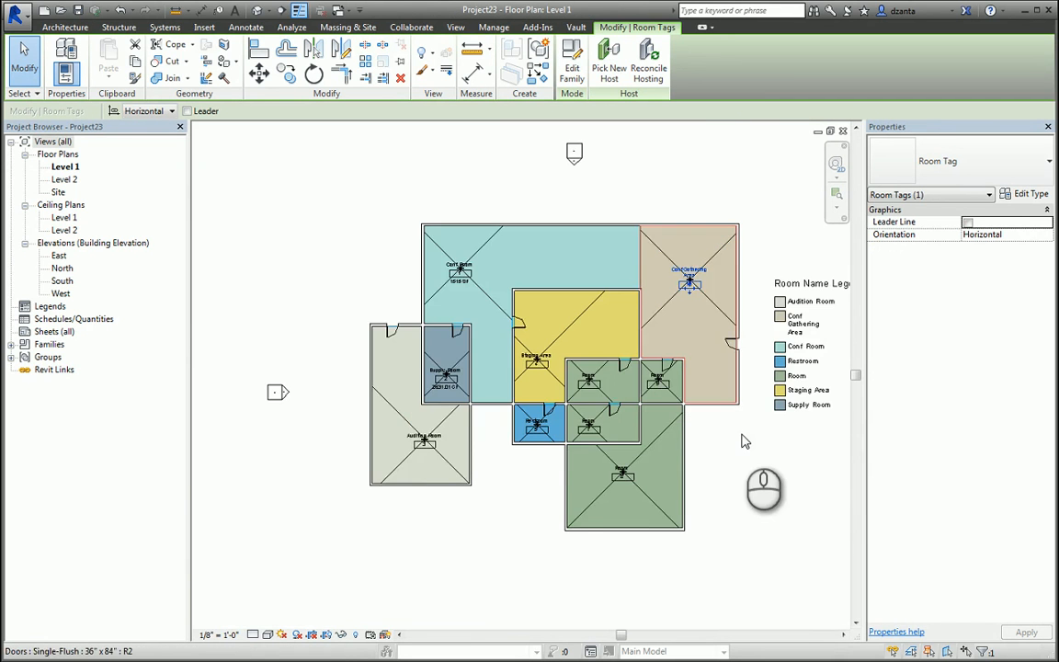
{"action": "scroll", "coordinate": [740, 437], "scroll_direction": "down", "scroll_amount": 1}
{"action": "middle_click_drag", "start_coordinate": [757, 454], "coordinate": [696, 437]}
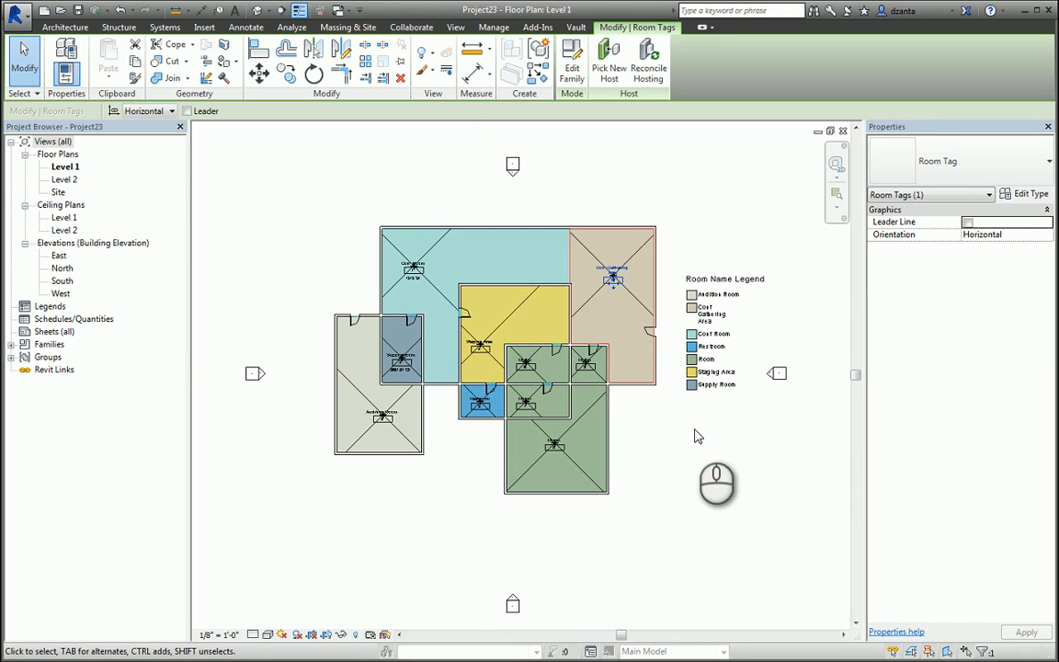